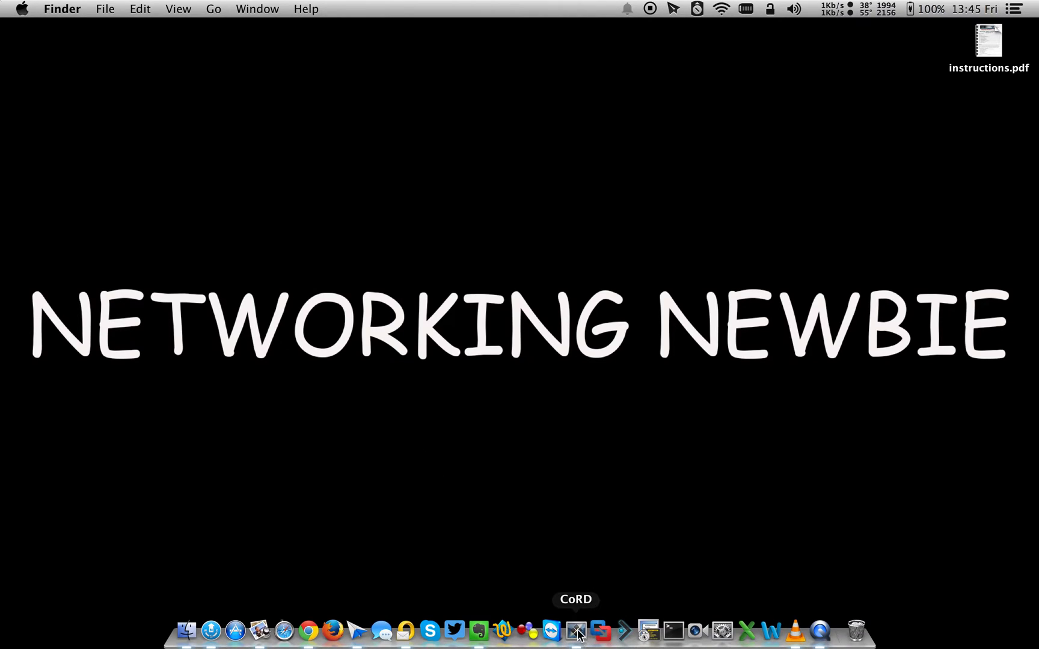
Bring the CoRD remote desktop window with the Cisco proxy settings to the front
click(576, 630)
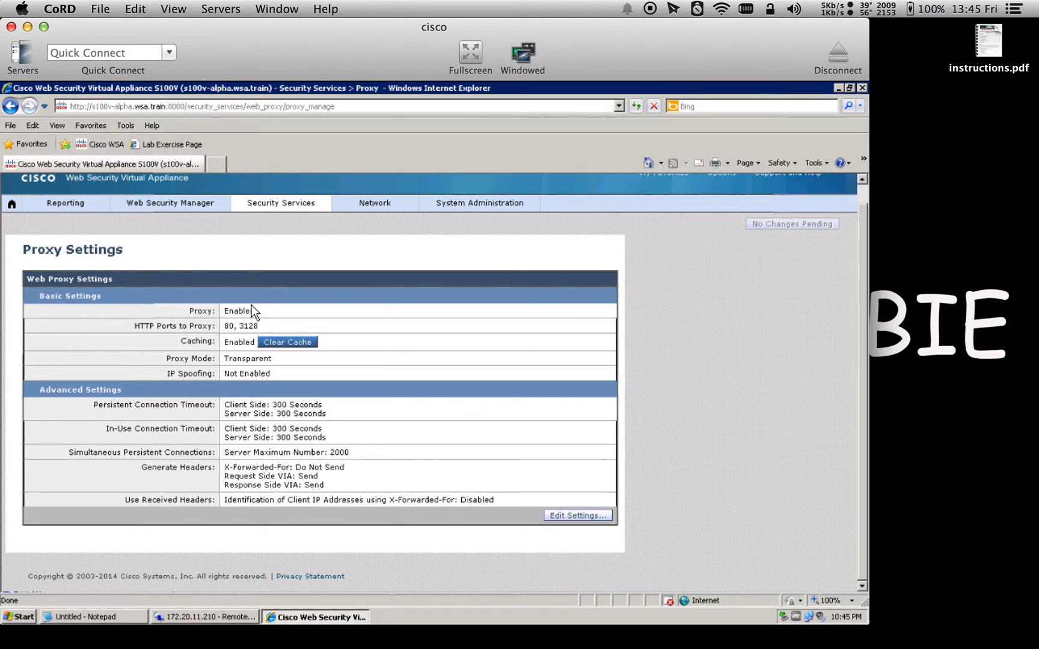
Show the remote Windows Programs menu listing Mozilla Firefox
click(17, 617)
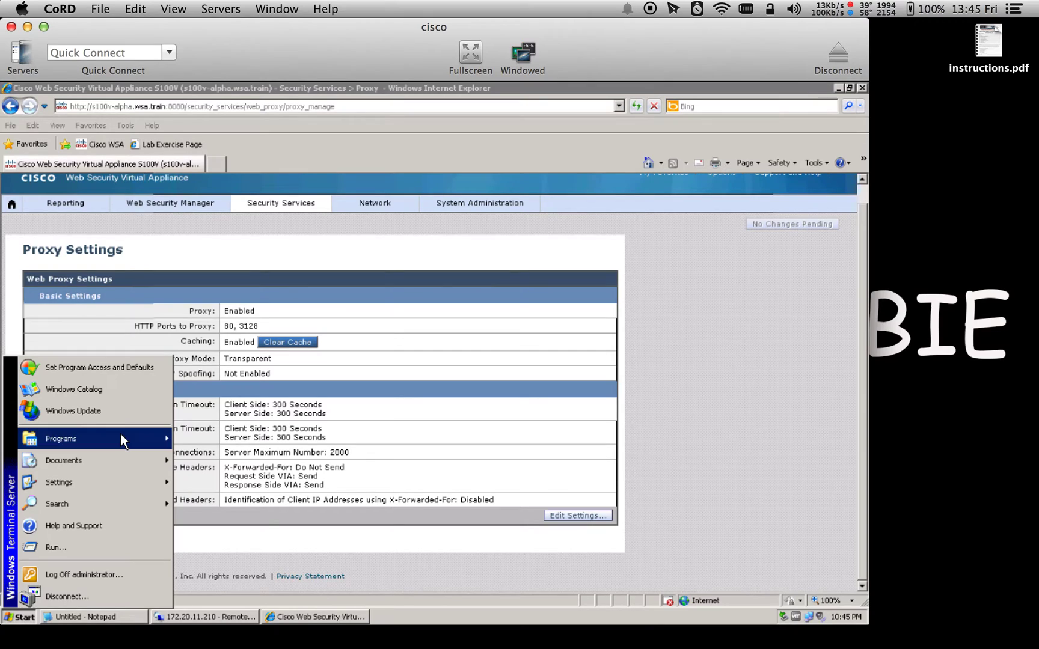
mouse_move(120, 437)
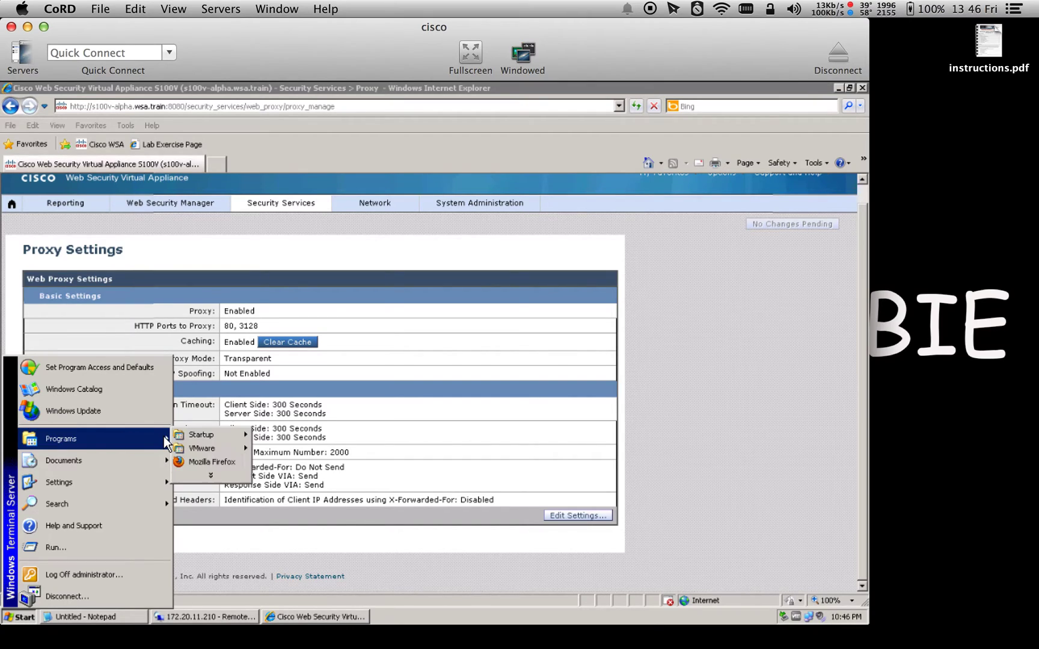
Launch Firefox and verify its manual proxy is 172.20.11.103 on port 3128
click(195, 461)
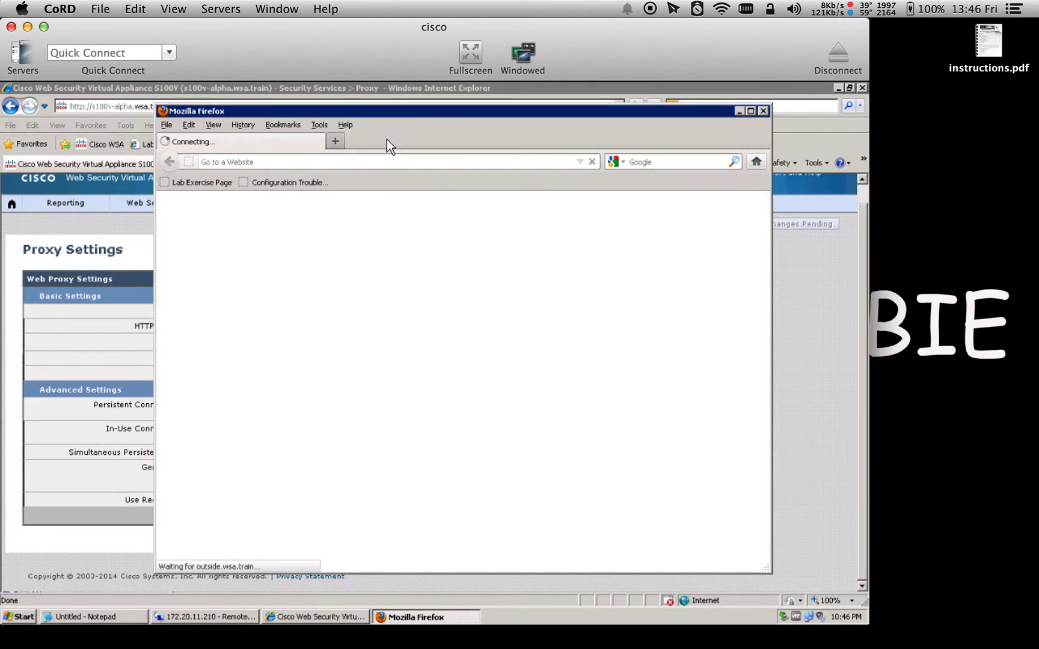
click(320, 125)
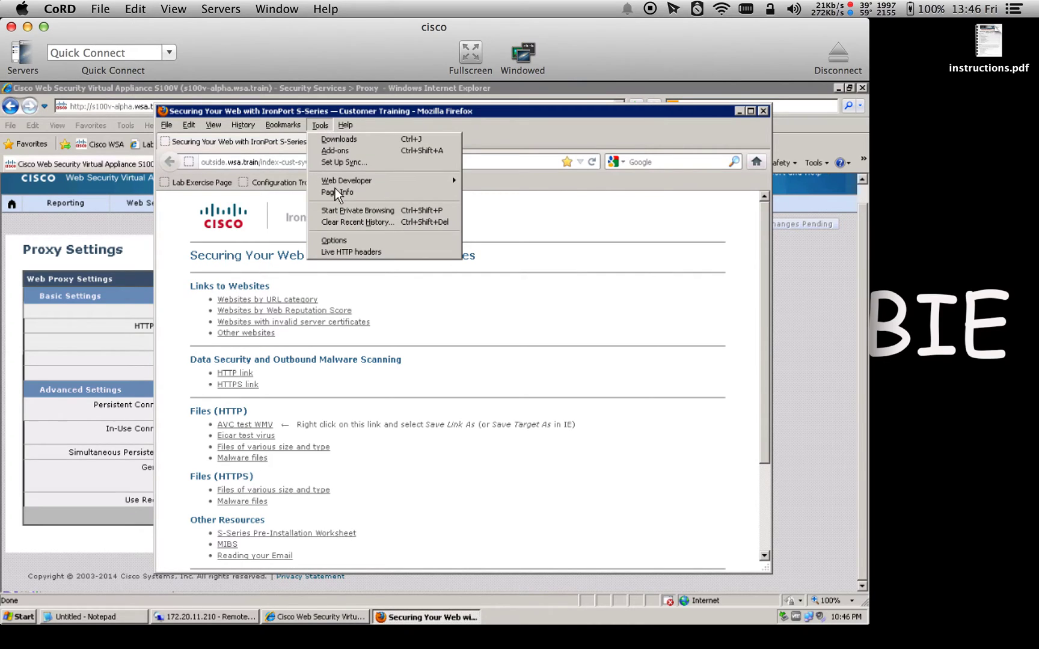
click(344, 241)
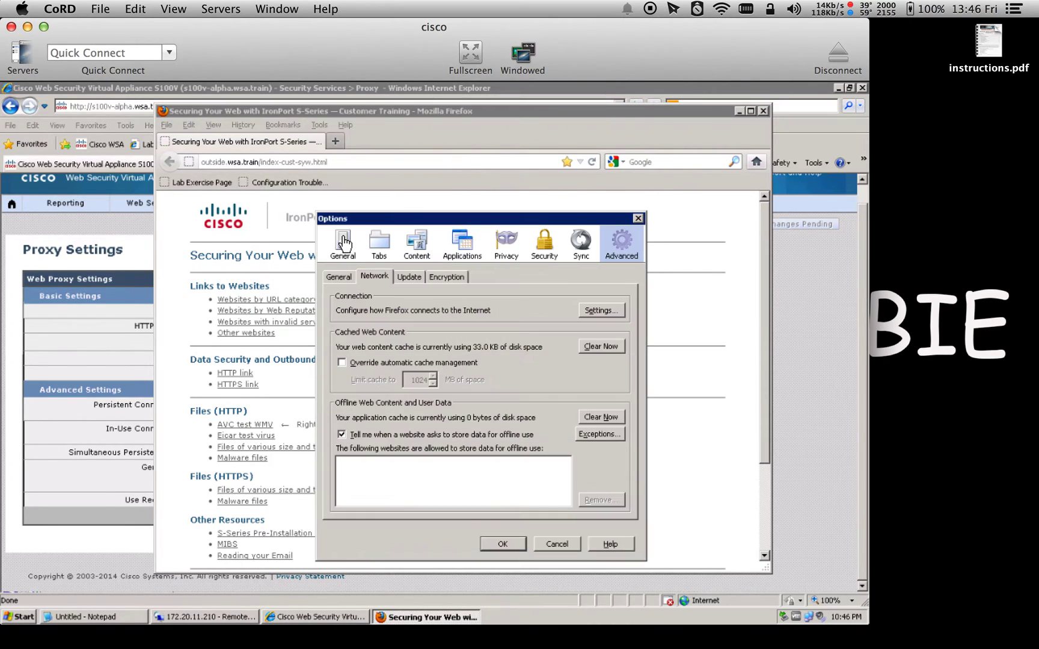
click(602, 312)
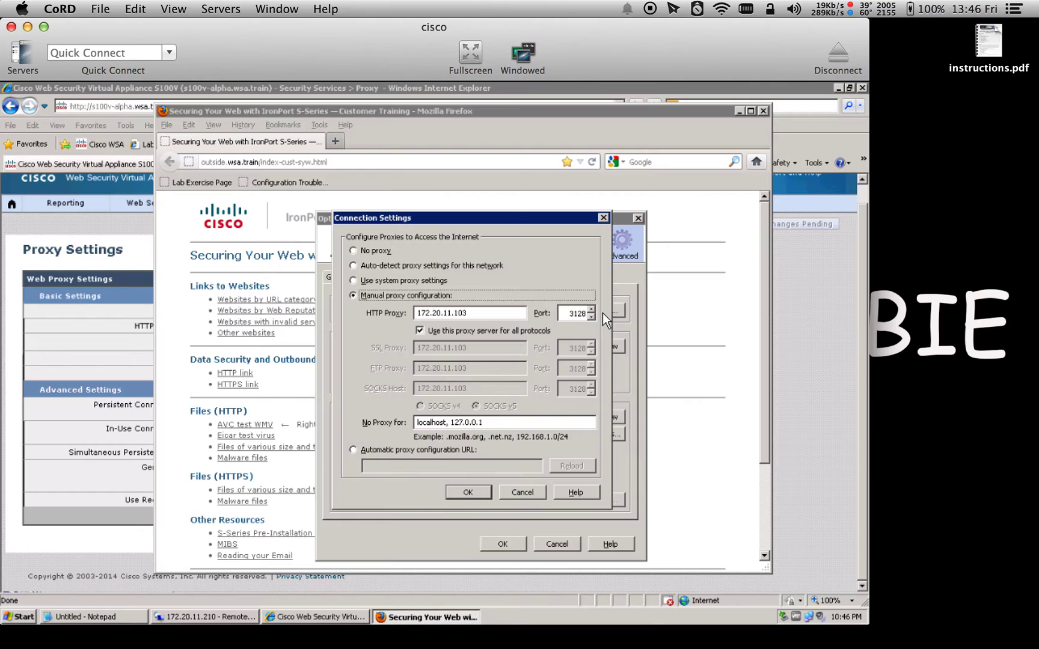
click(383, 310)
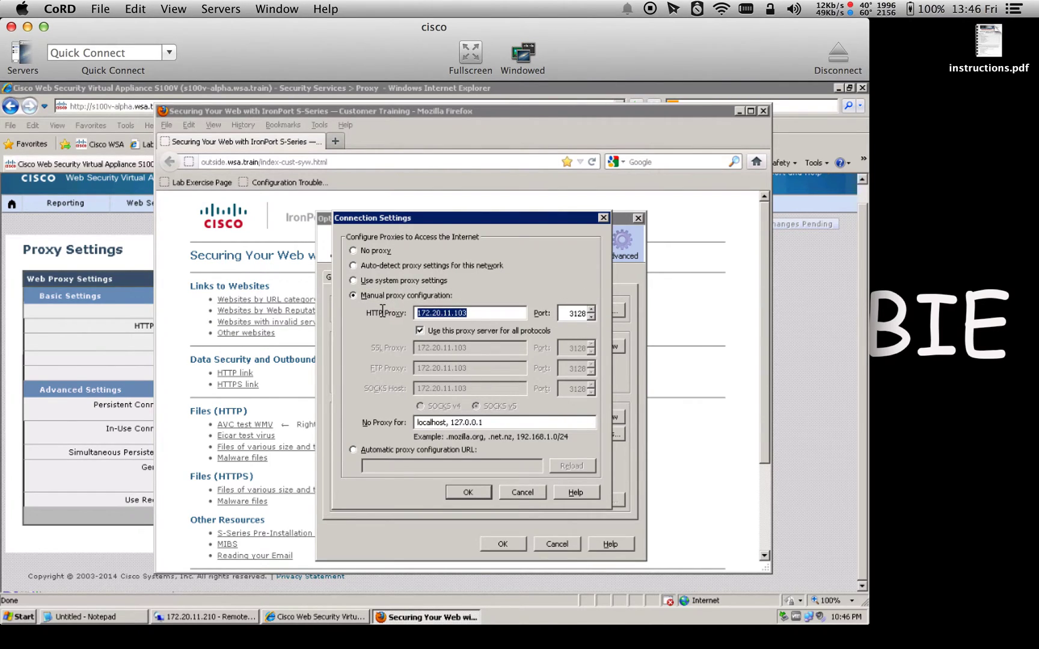
double_click(571, 314)
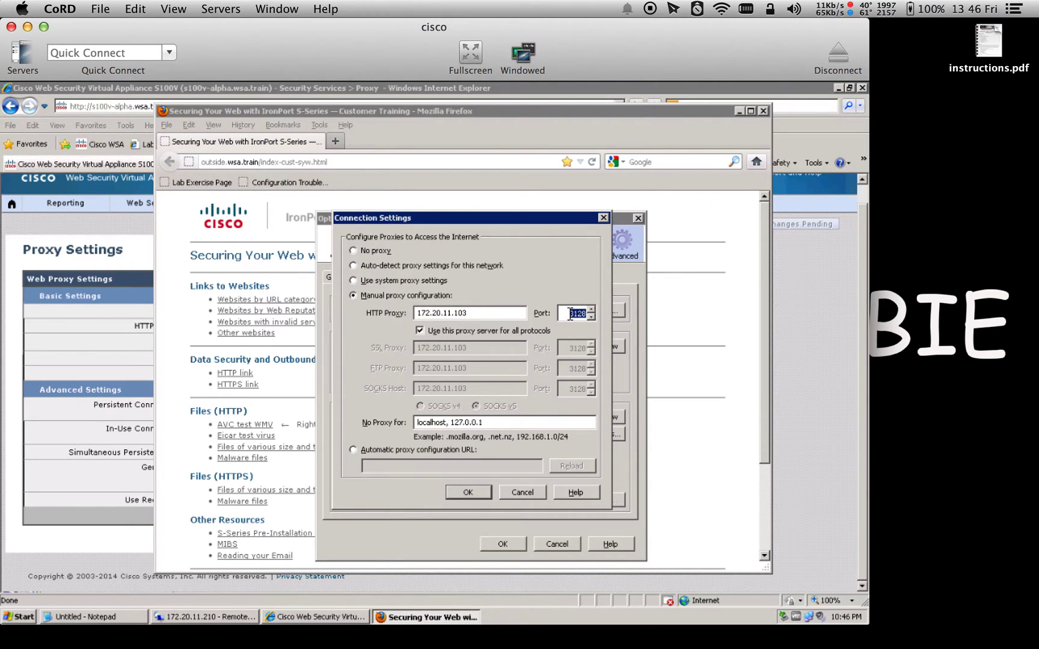
click(604, 218)
click(638, 219)
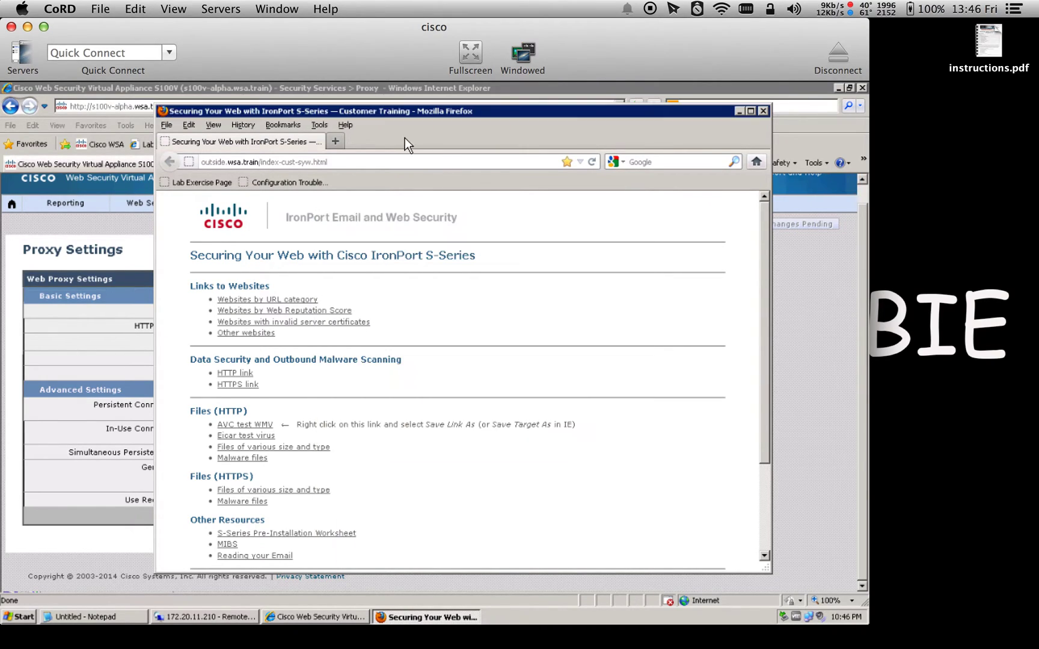
In a new tab, load goole.com and then google.com through the proxy
click(344, 140)
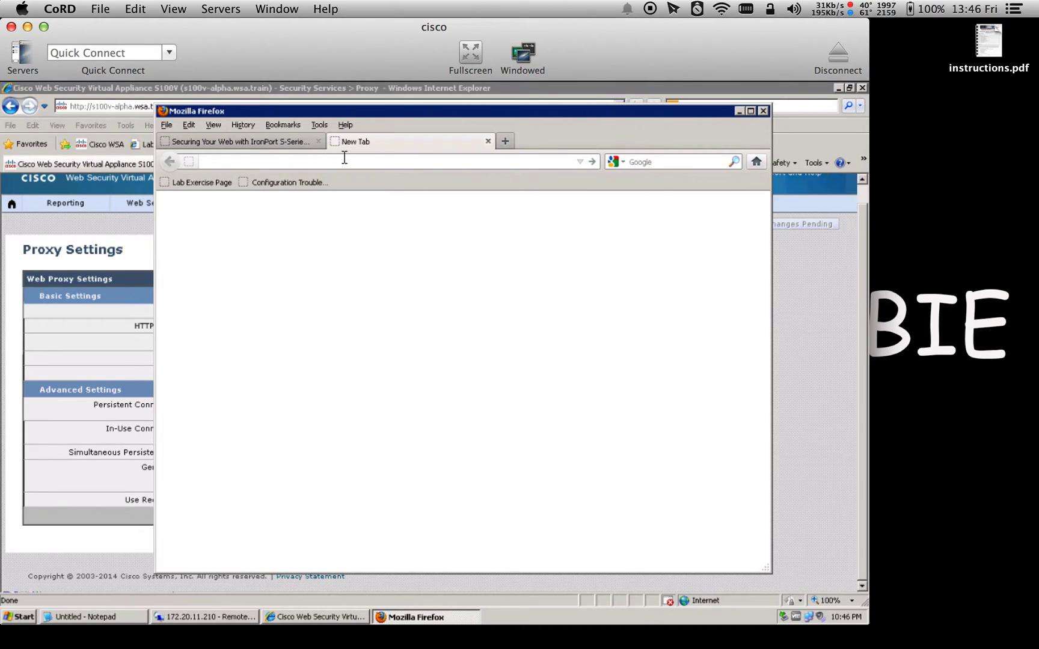
text(goole.com)
key(Return)
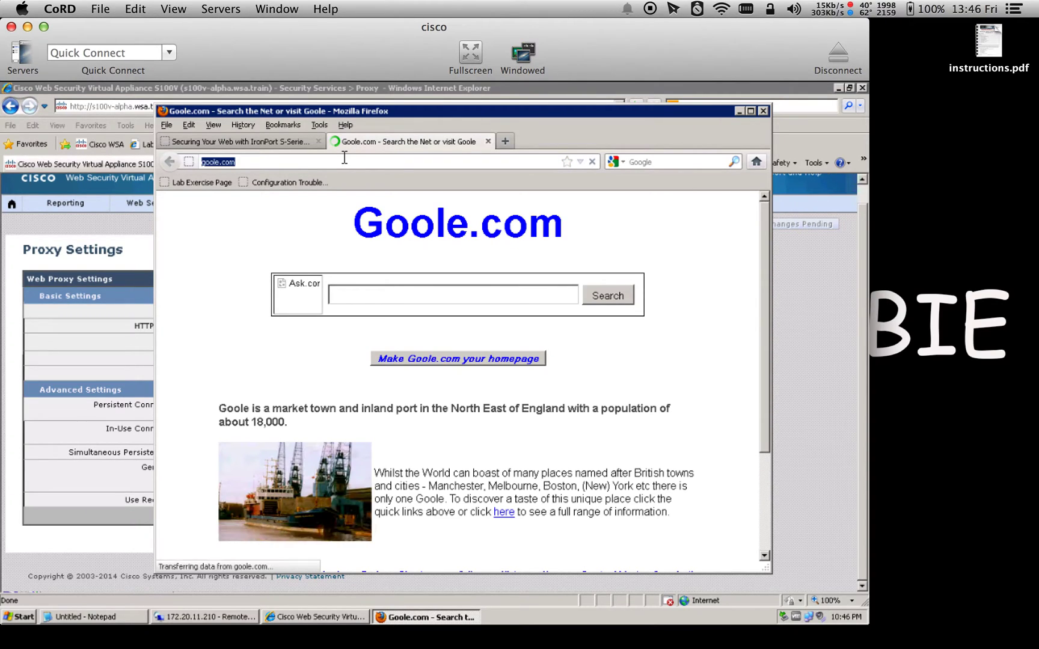
text(goo)
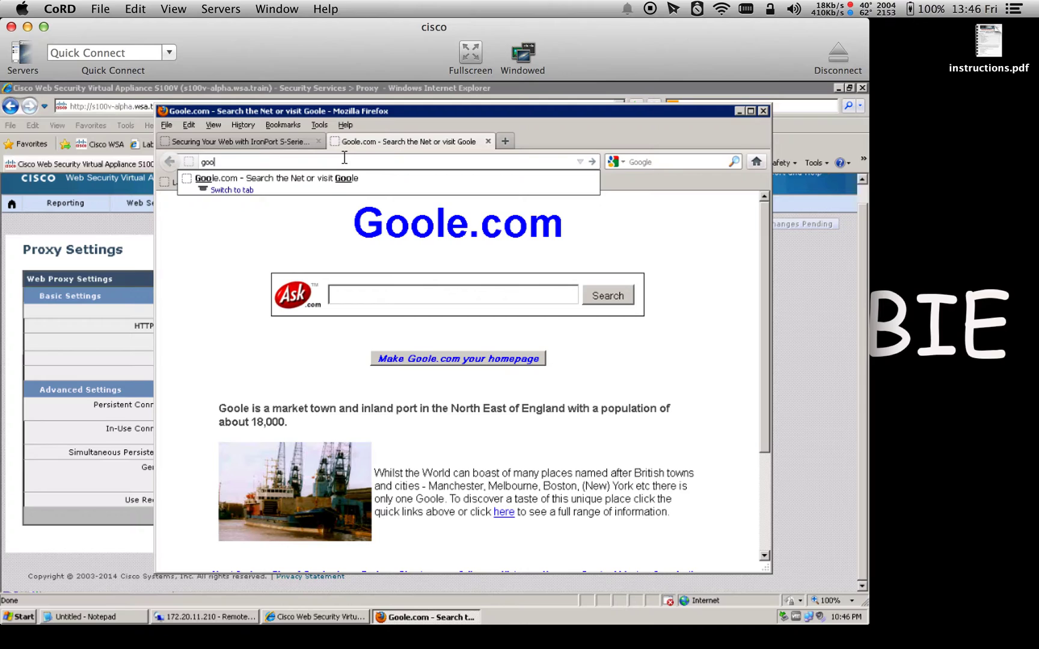
text(gle.com)
key(Return)
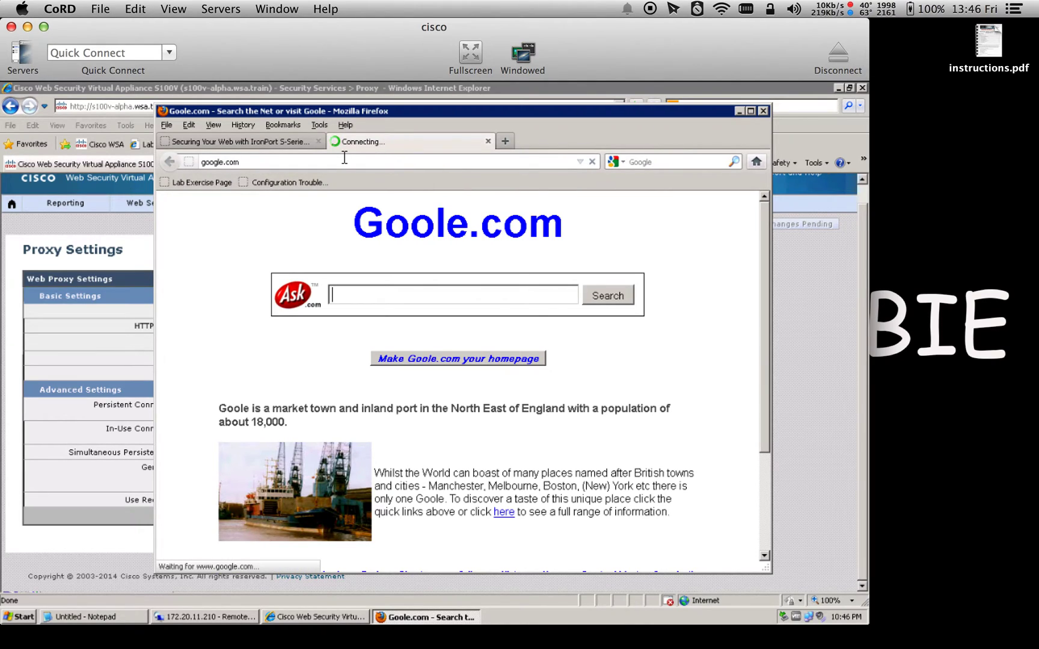
Load yahoo.com in another tab, then close Firefox with all its tabs
click(512, 140)
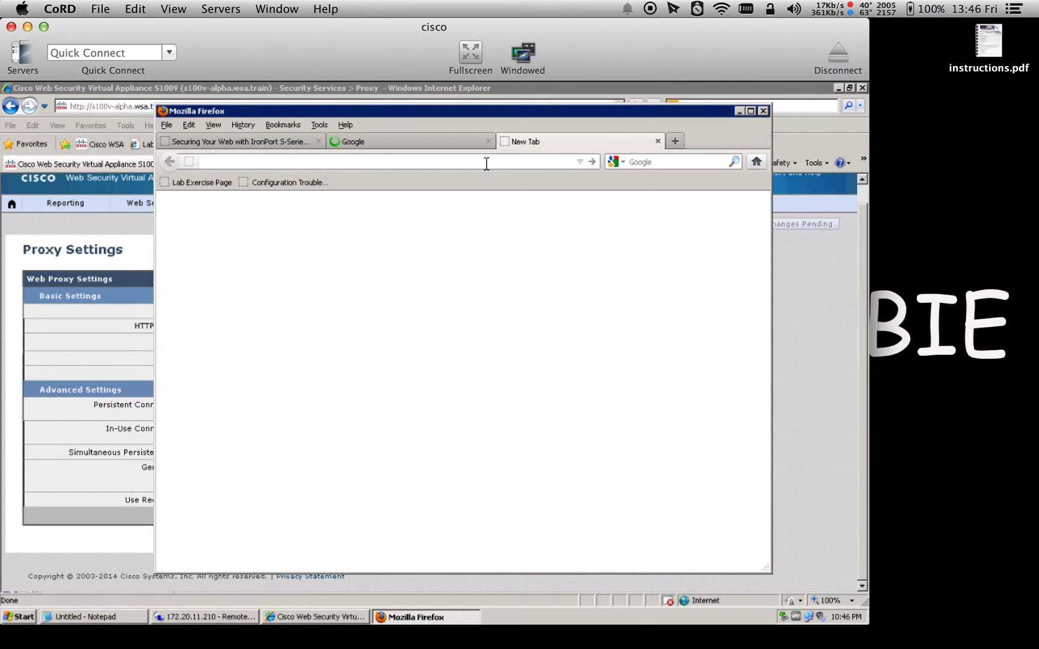
text(yahoo.com)
key(Return)
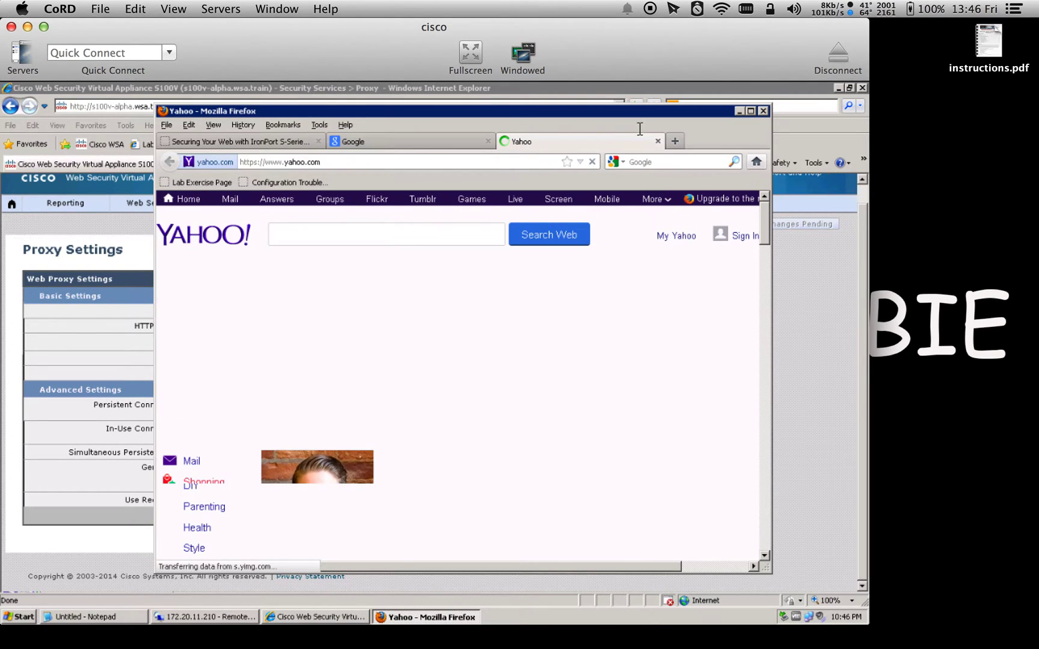
click(764, 112)
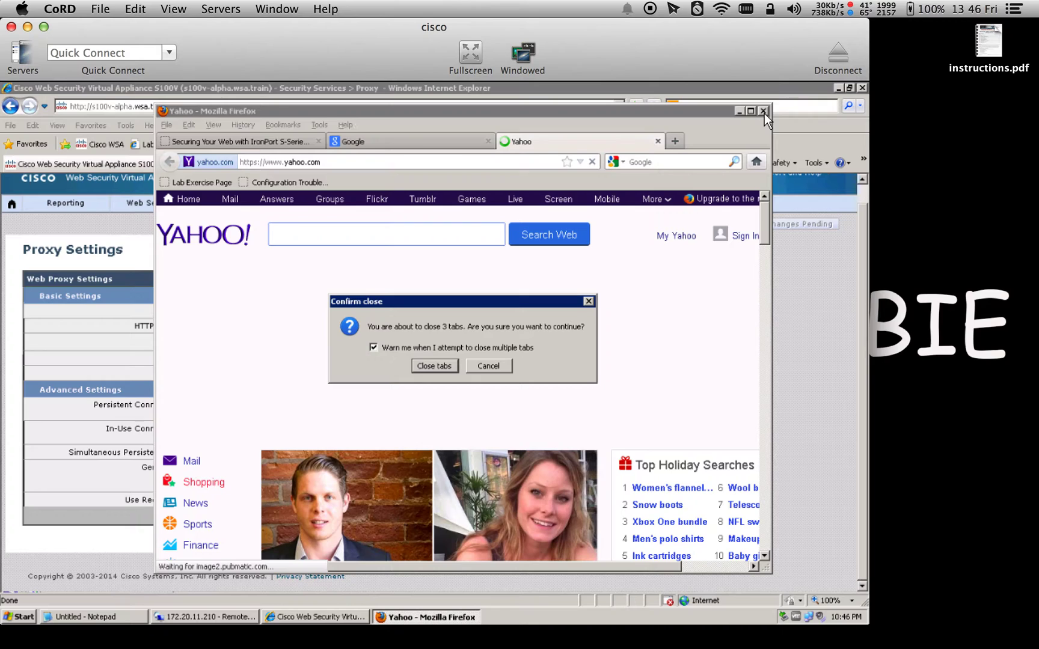
click(434, 366)
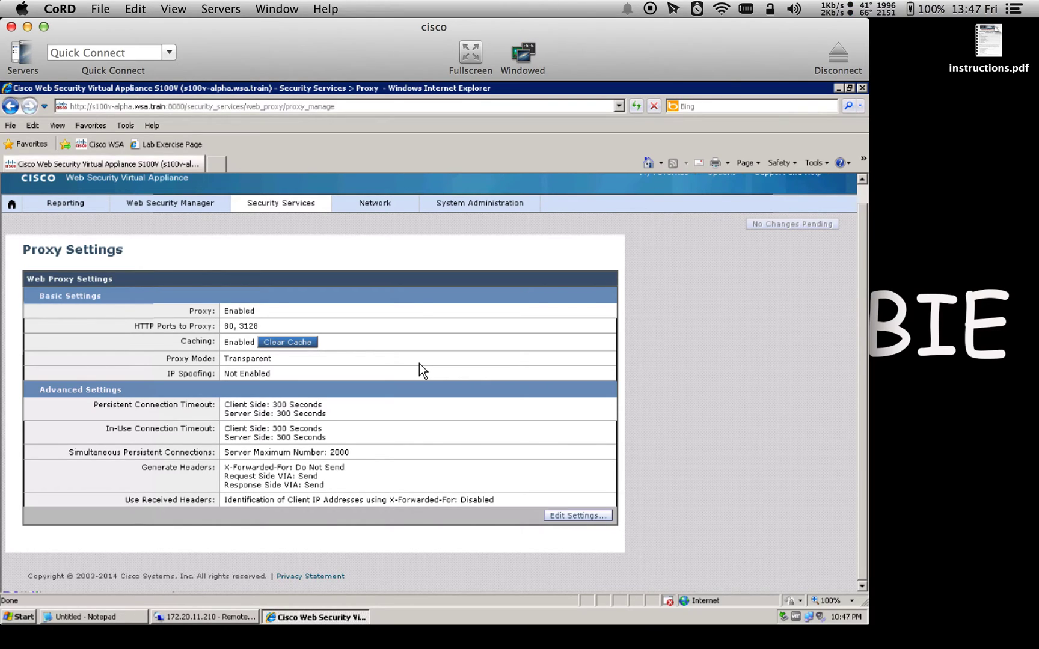
Navigate to the appliance's Network > Authentication page
click(385, 207)
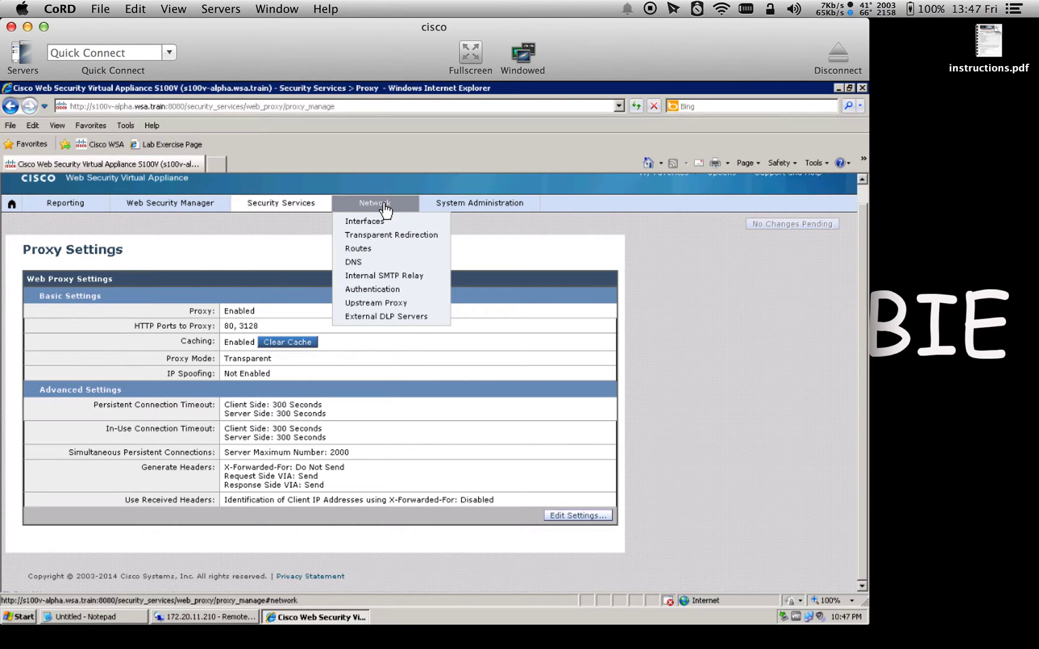
click(373, 292)
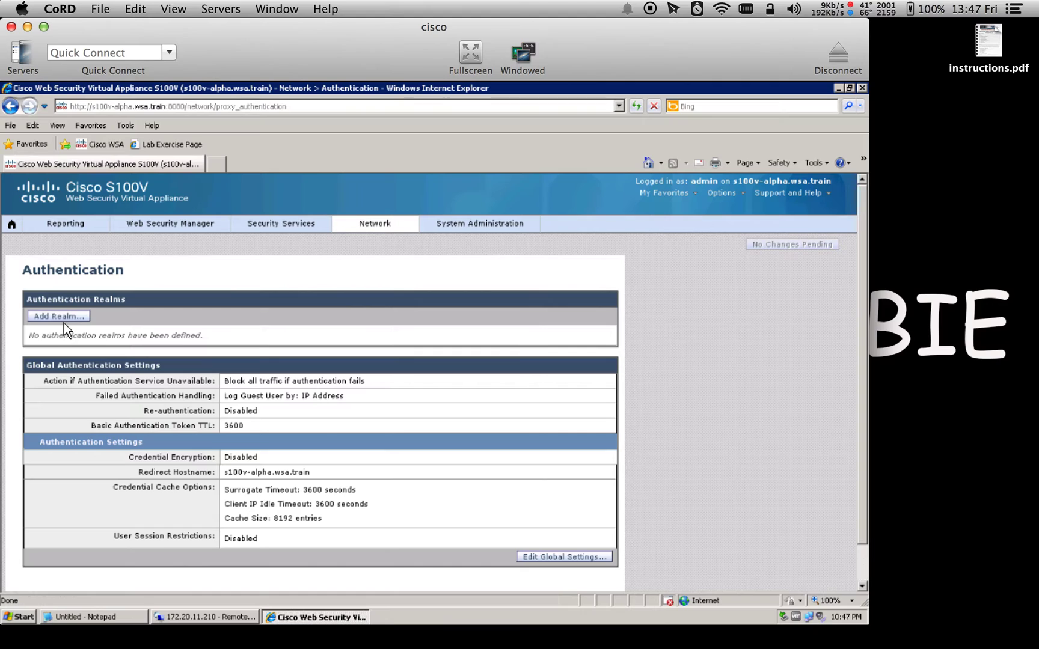
Add a new authentication realm named ADrealm1, checking the lab values in Notepad
click(60, 317)
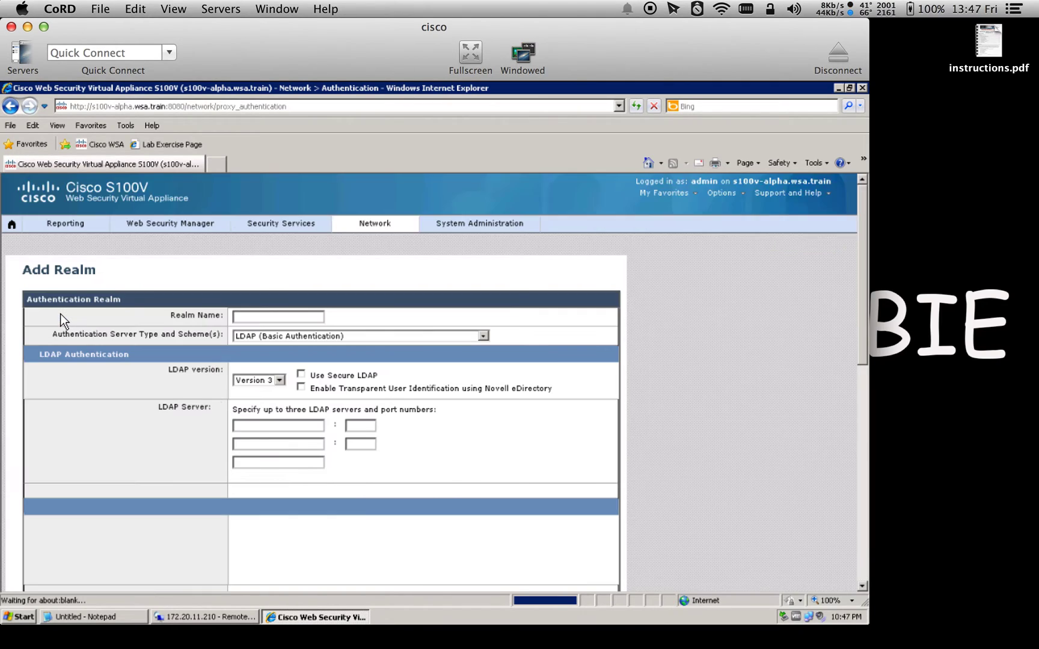
click(295, 317)
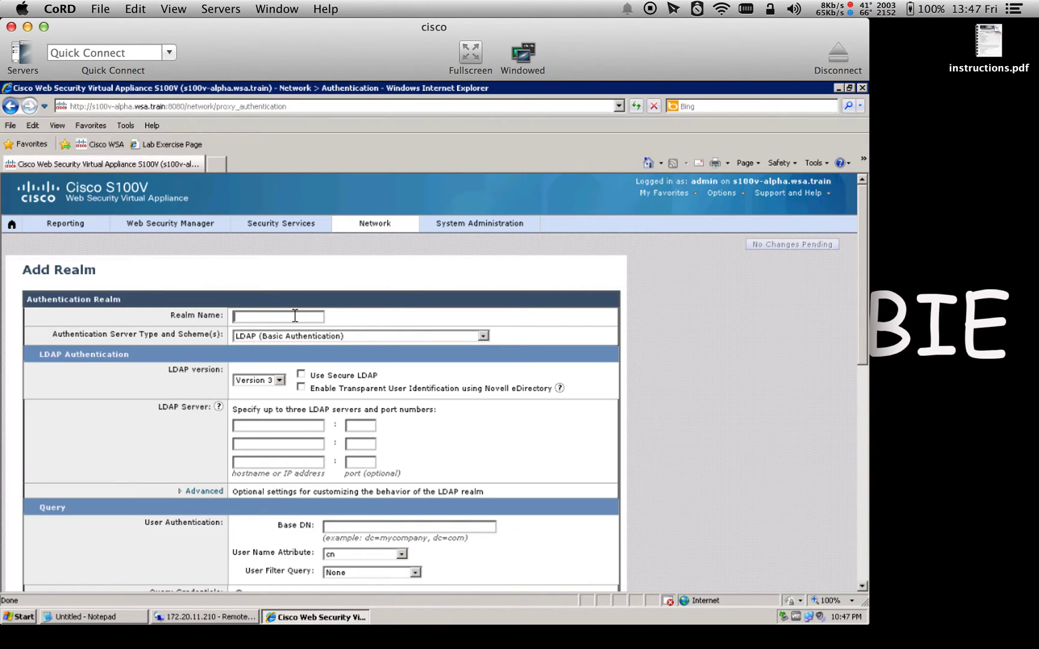
key(super)
click(297, 317)
click(117, 614)
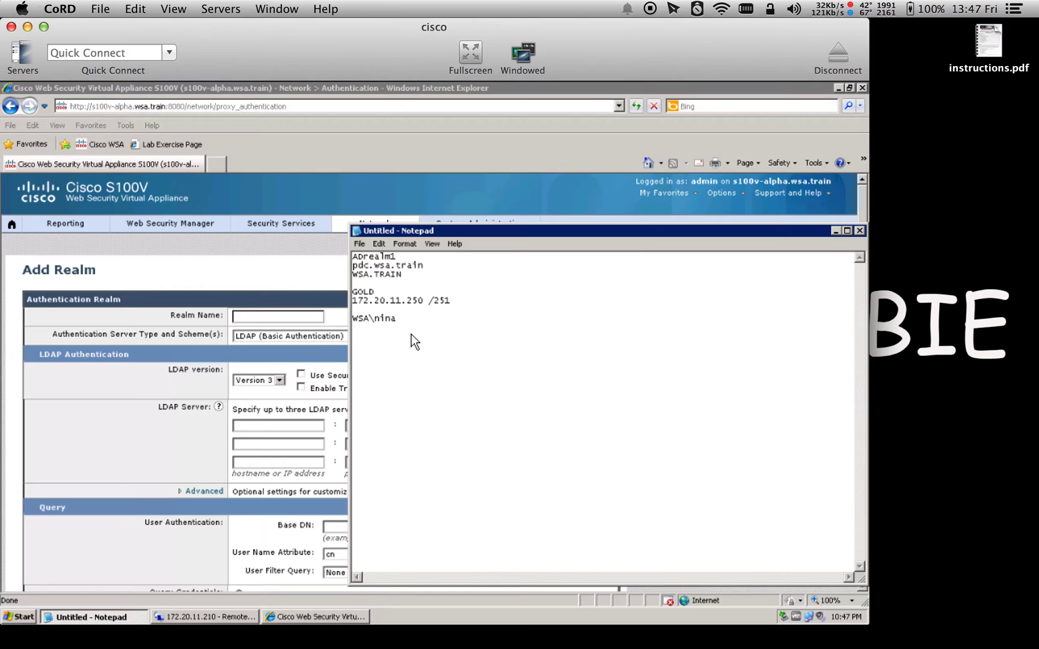
click(277, 319)
text(ADrealm1)
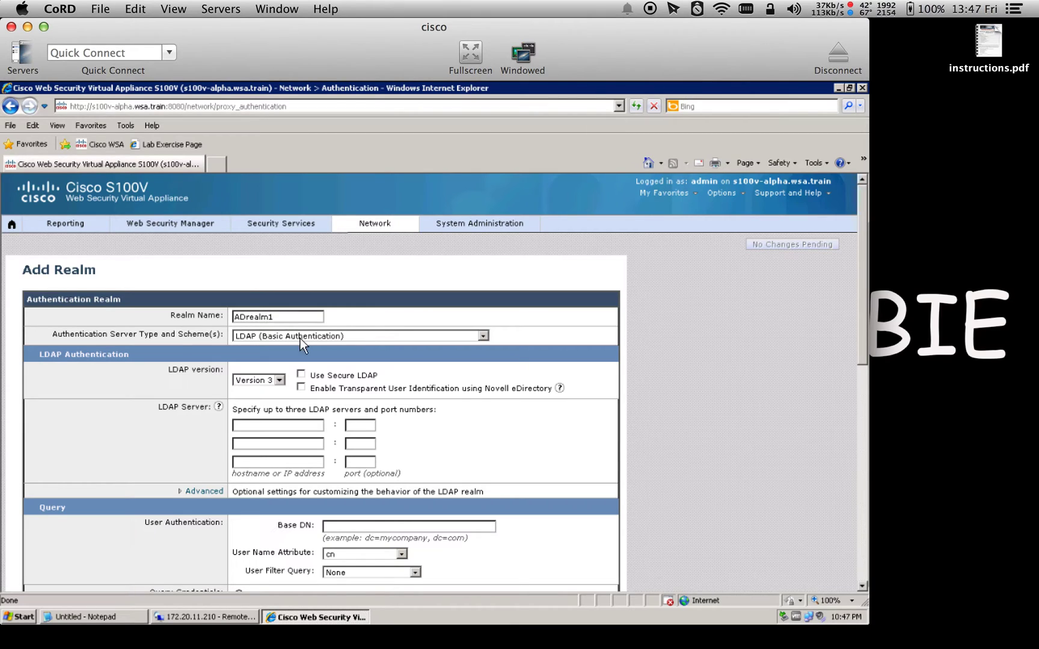
click(301, 338)
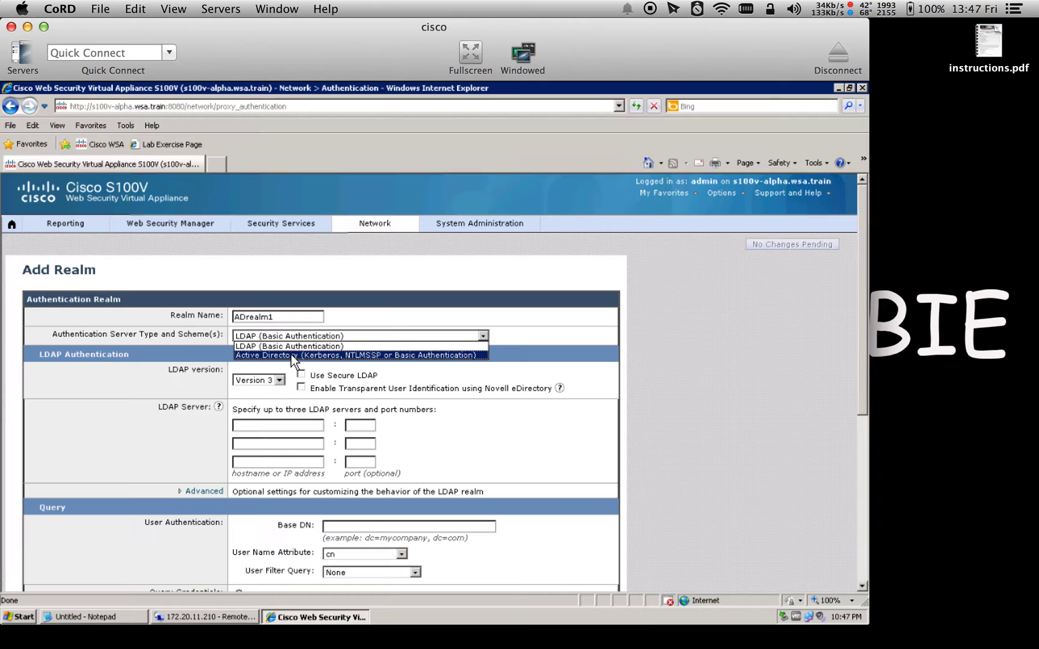
Configure Active Directory server pdc.wsa.train, domain WSA.TRAIN and location Computers, then start joining the domain
click(291, 355)
click(279, 387)
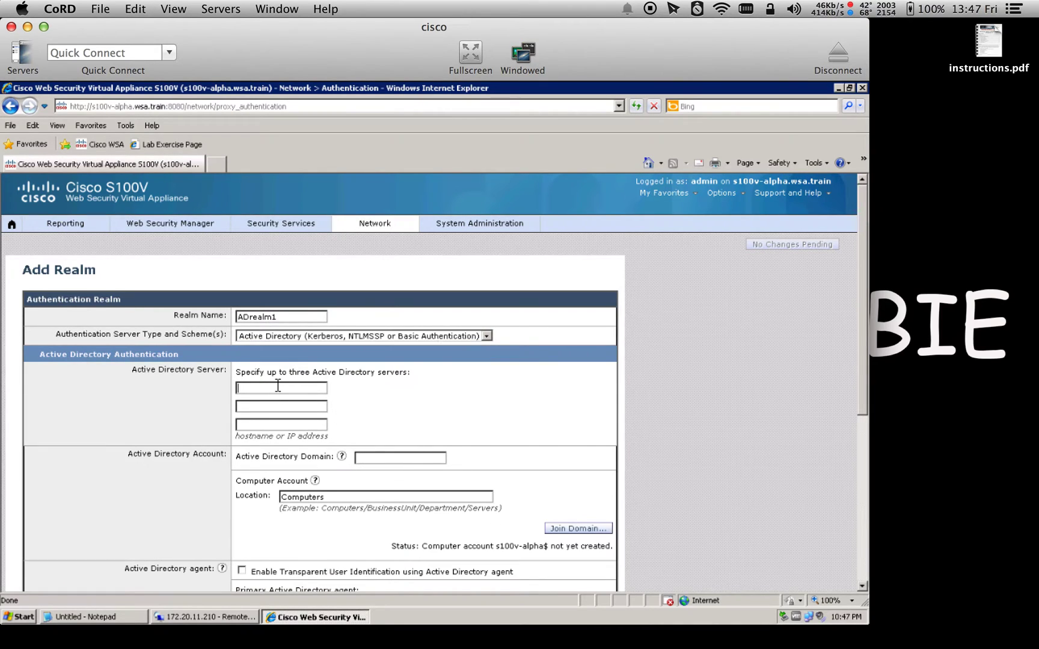
drag(861, 336, 854, 430)
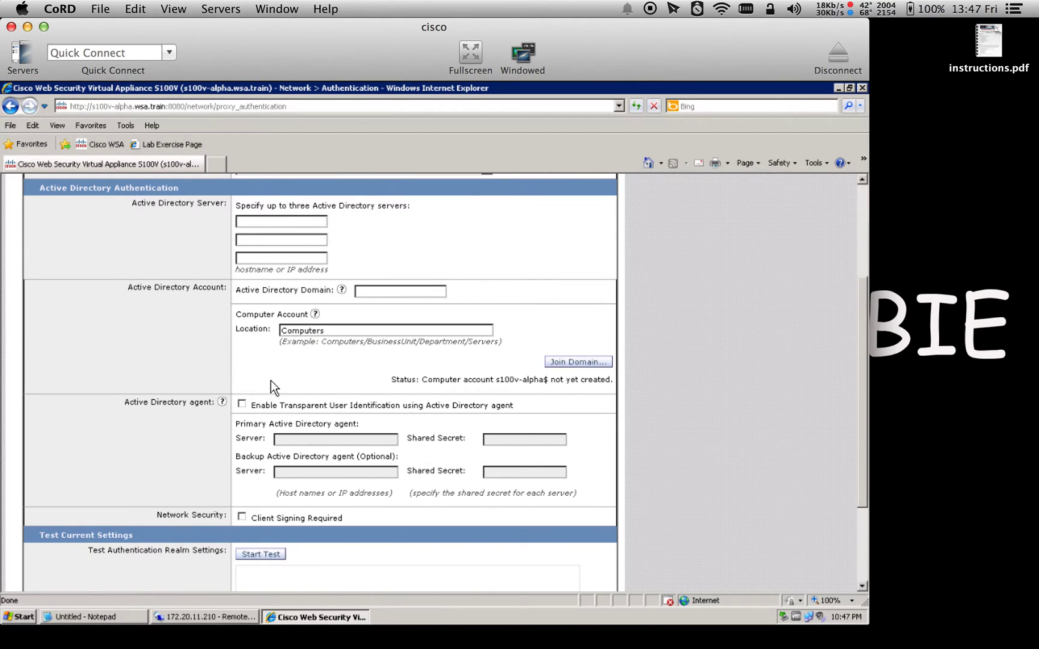
text(pdc.wsa.train)
click(407, 291)
text(WSA.TRAIN)
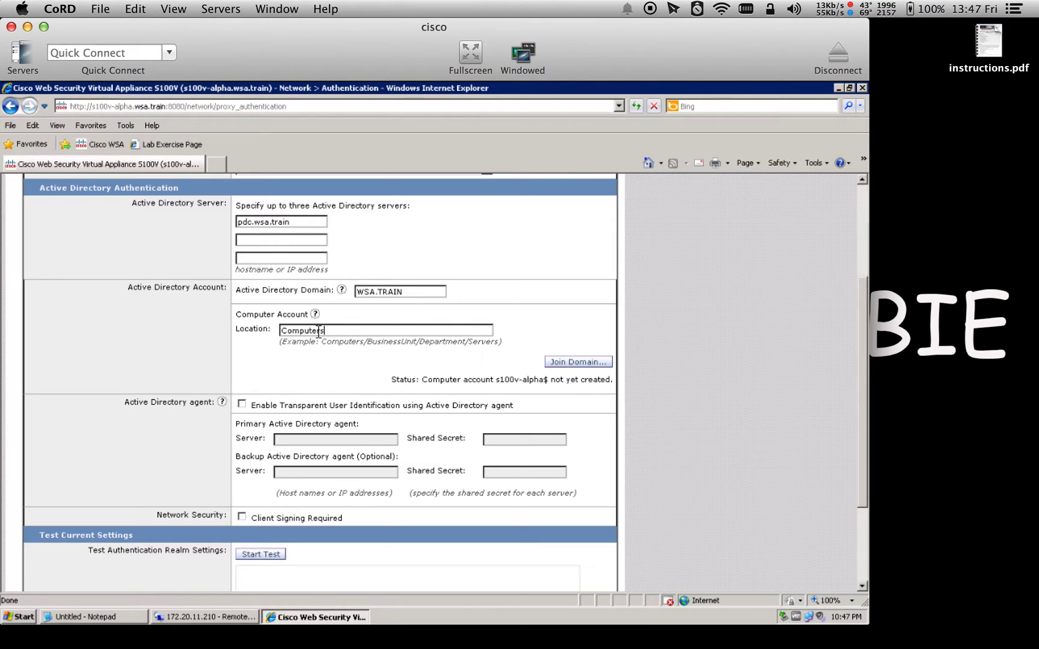
double_click(287, 331)
click(564, 364)
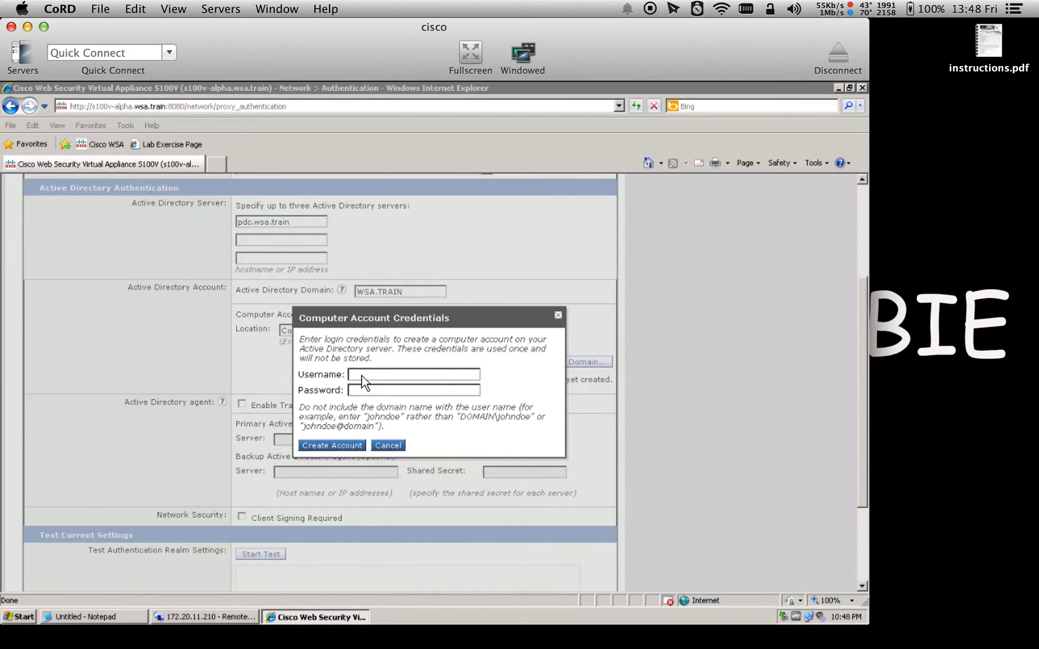
Enter the domain administrator credentials and create the s100v-alpha$ computer account
click(362, 376)
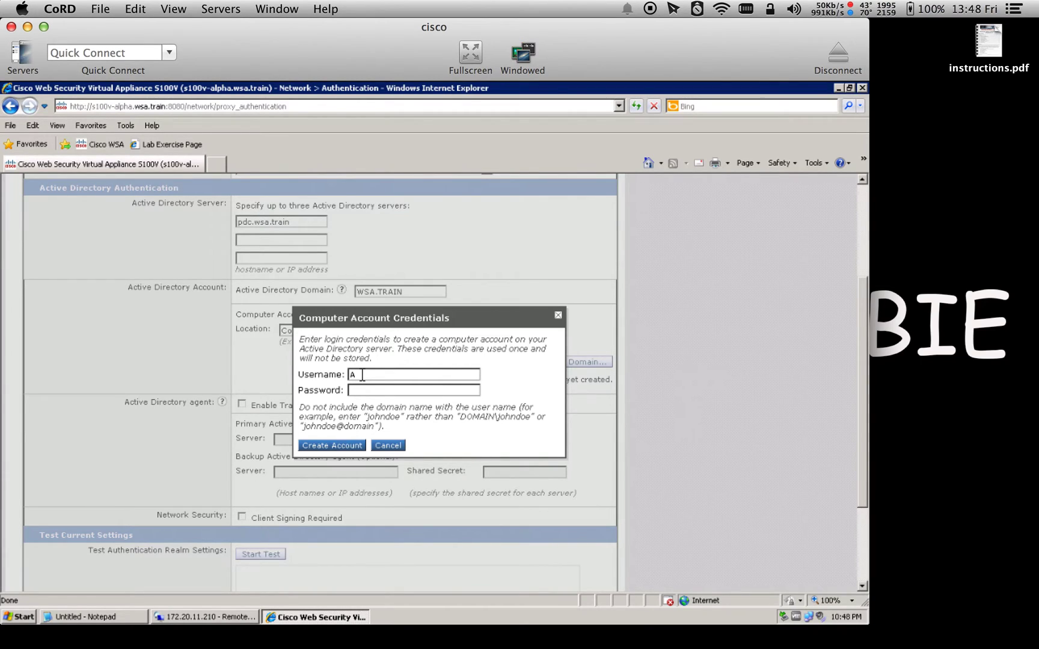
text(Administracisco)
click(336, 447)
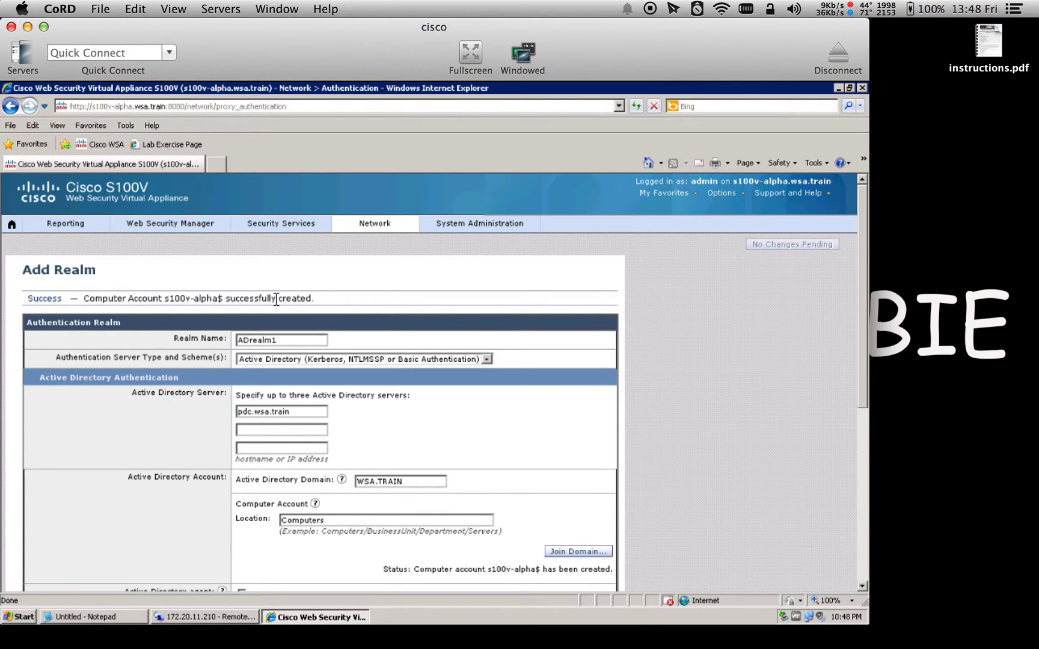
Confirm in Active Directory Users and Computers that S100V-ALPHA appears under Computers, then return
click(226, 620)
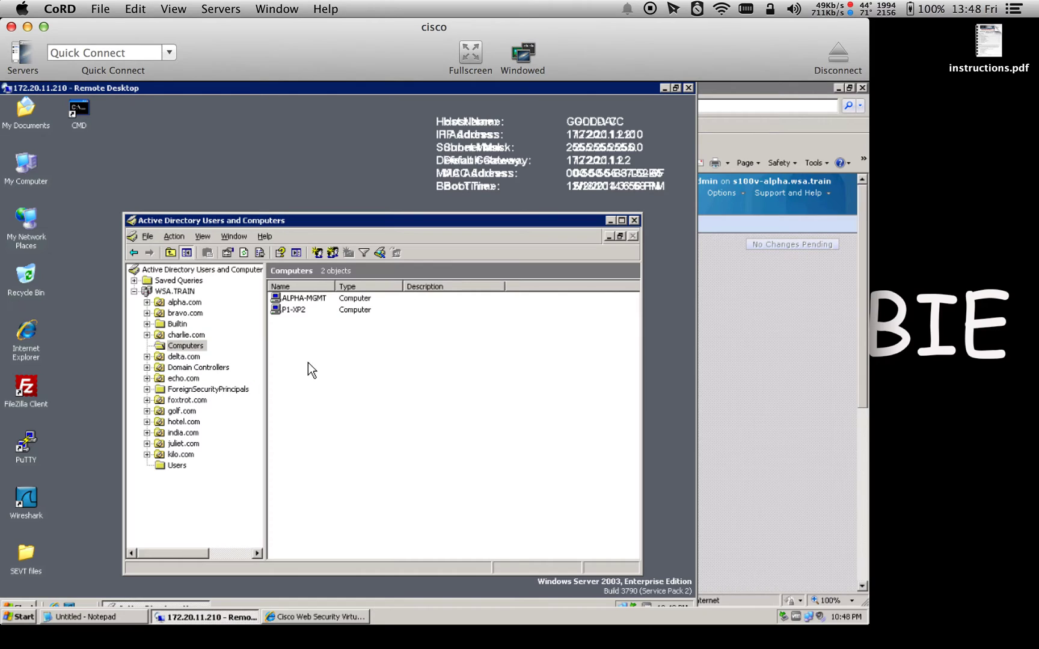
click(243, 254)
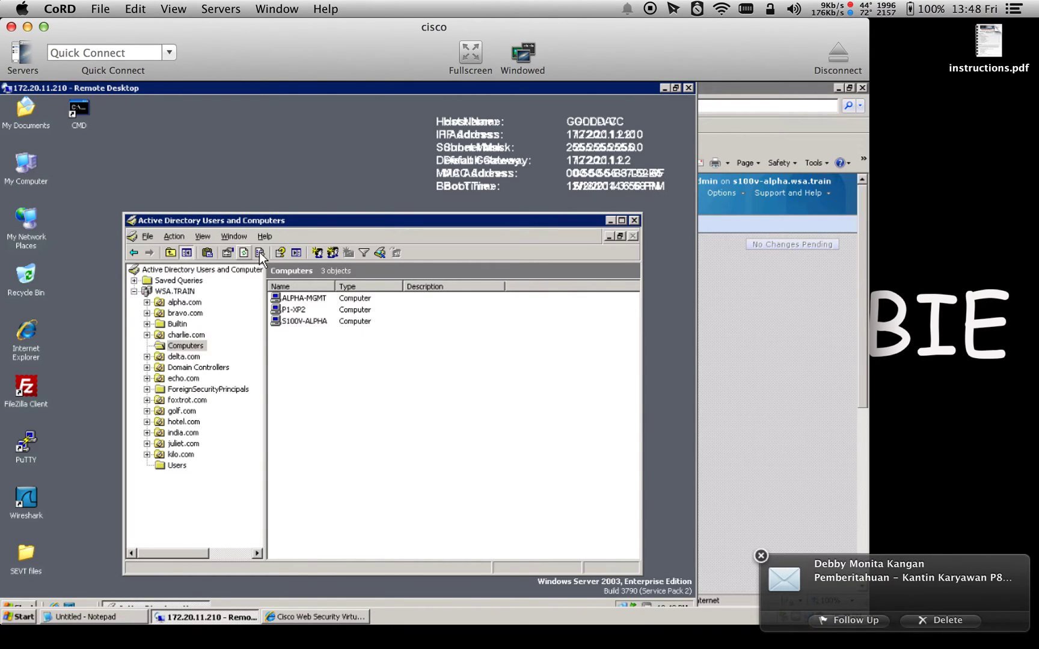
click(296, 323)
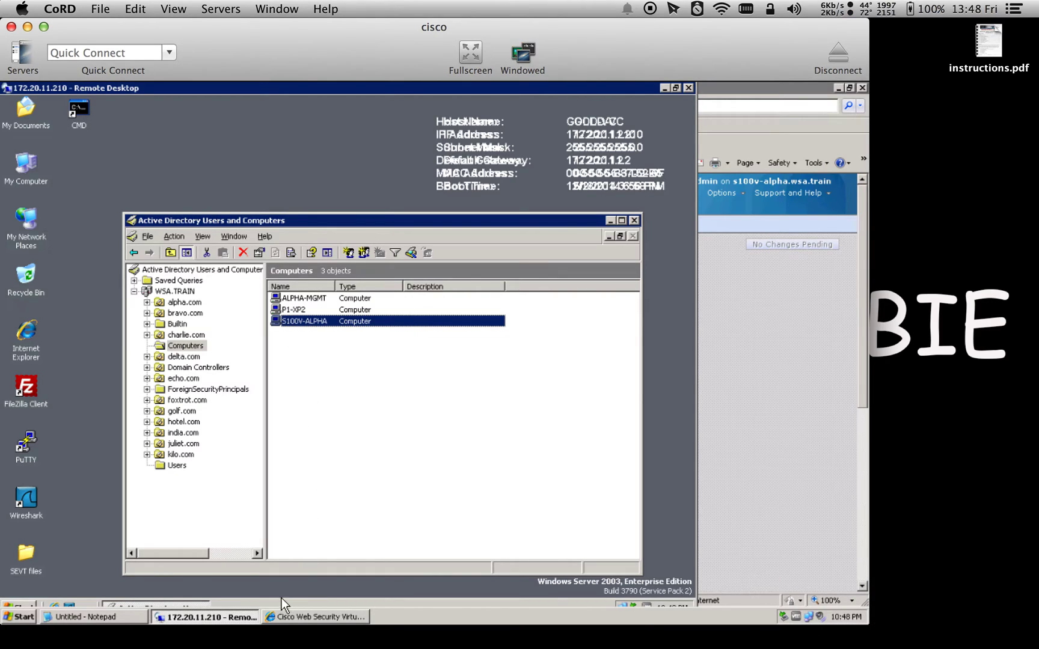
click(298, 616)
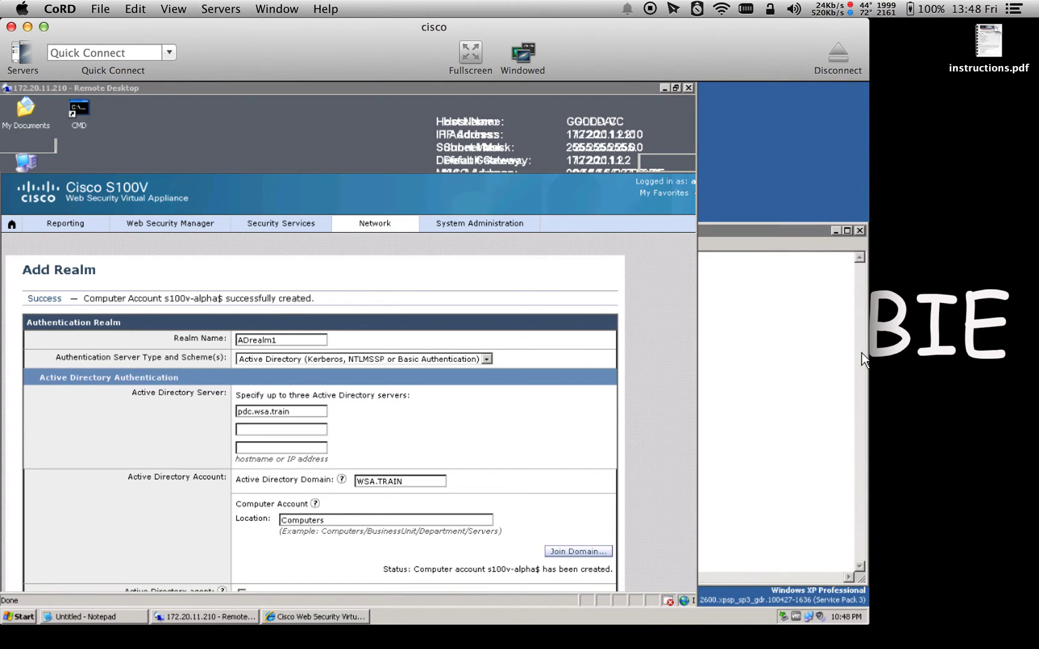
Test the ADrealm1 settings against pdc.wsa.train and submit the realm once it passes
click(332, 614)
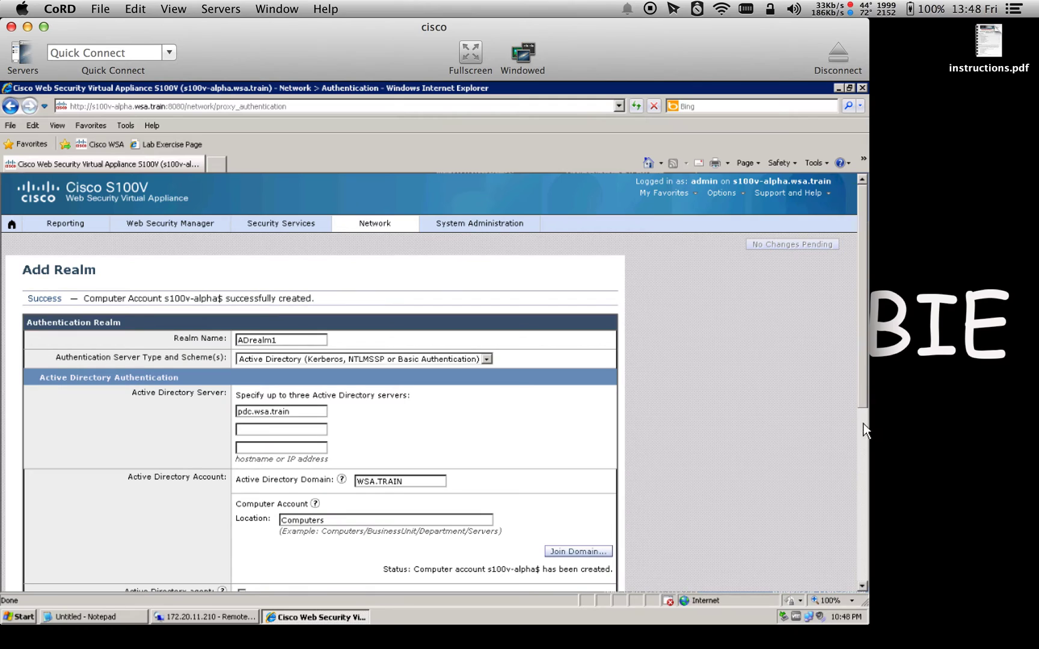
scroll(862, 433, down, 5)
scroll(852, 517, down, 3)
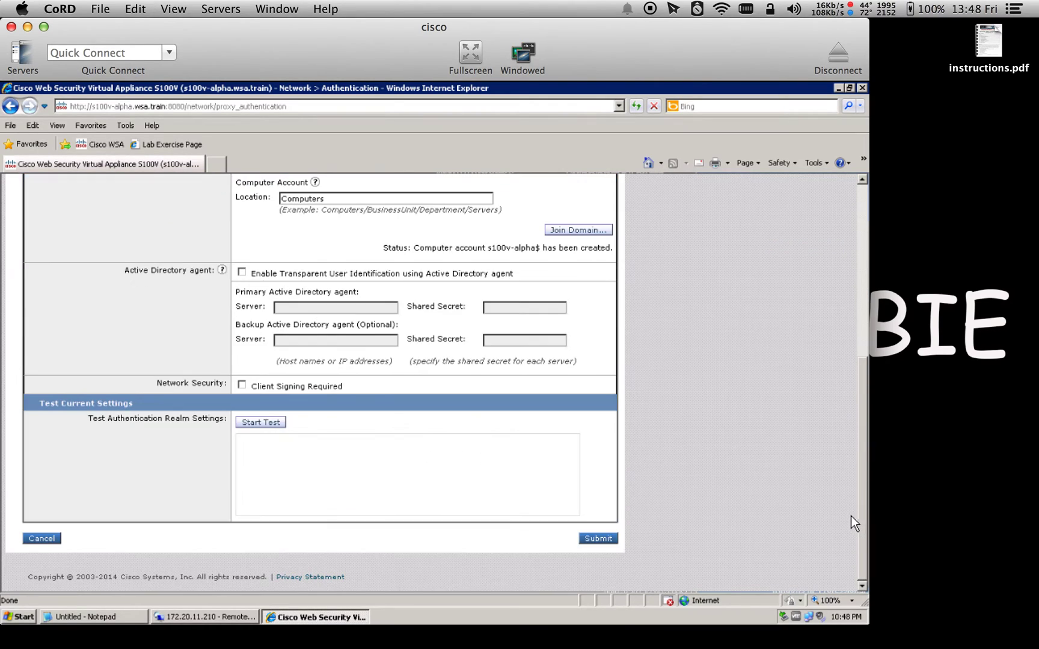
click(258, 423)
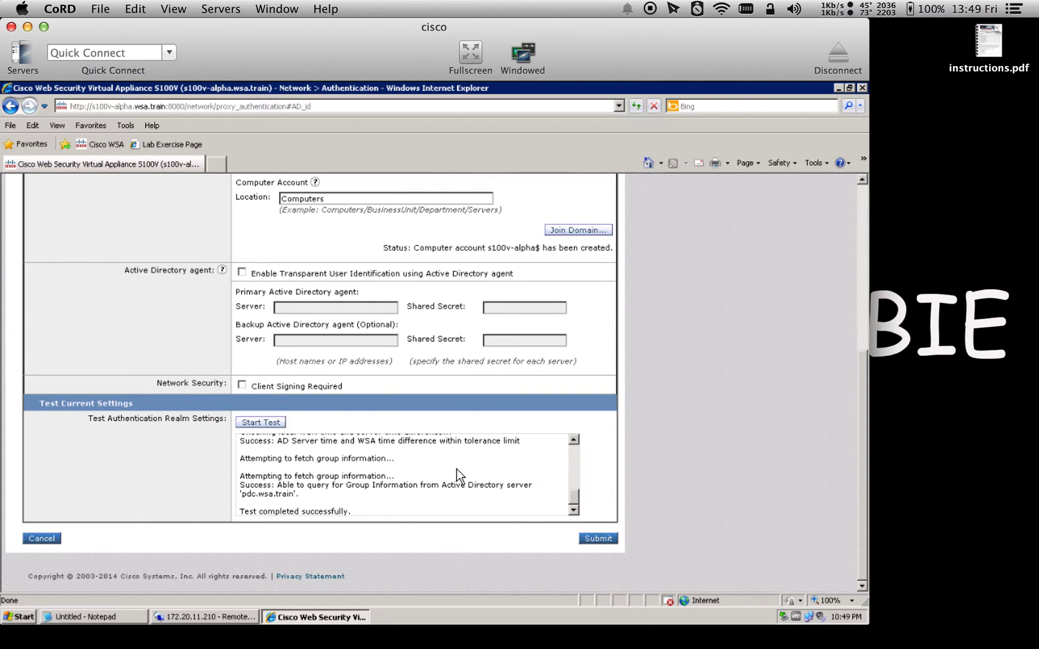
click(595, 541)
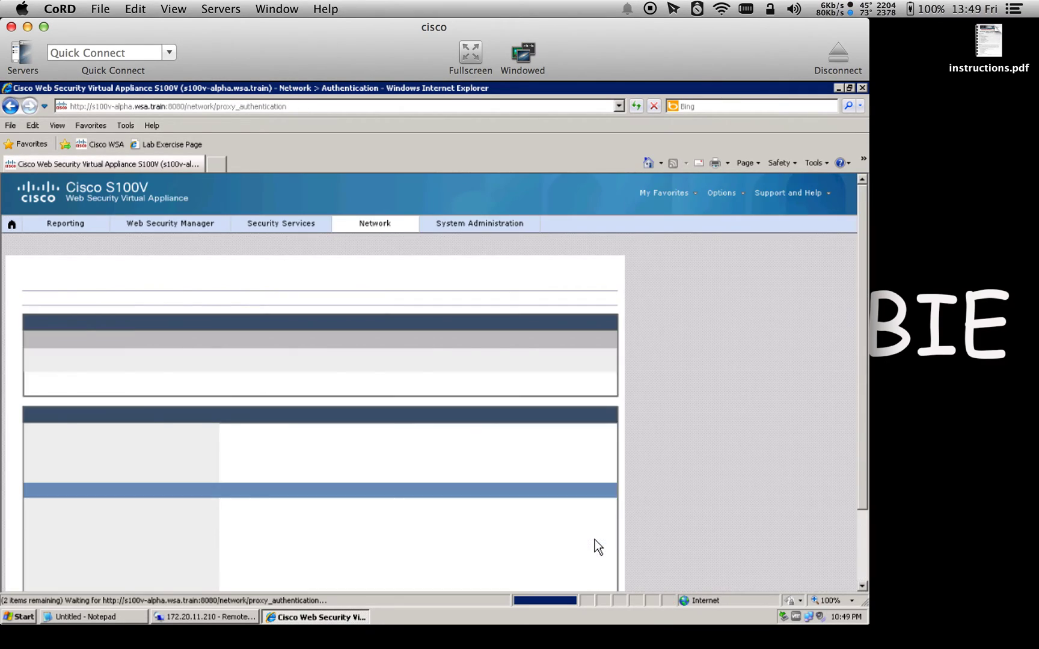
Commit the pending ADrealm1 realm changes from the Uncommitted Changes page
click(793, 244)
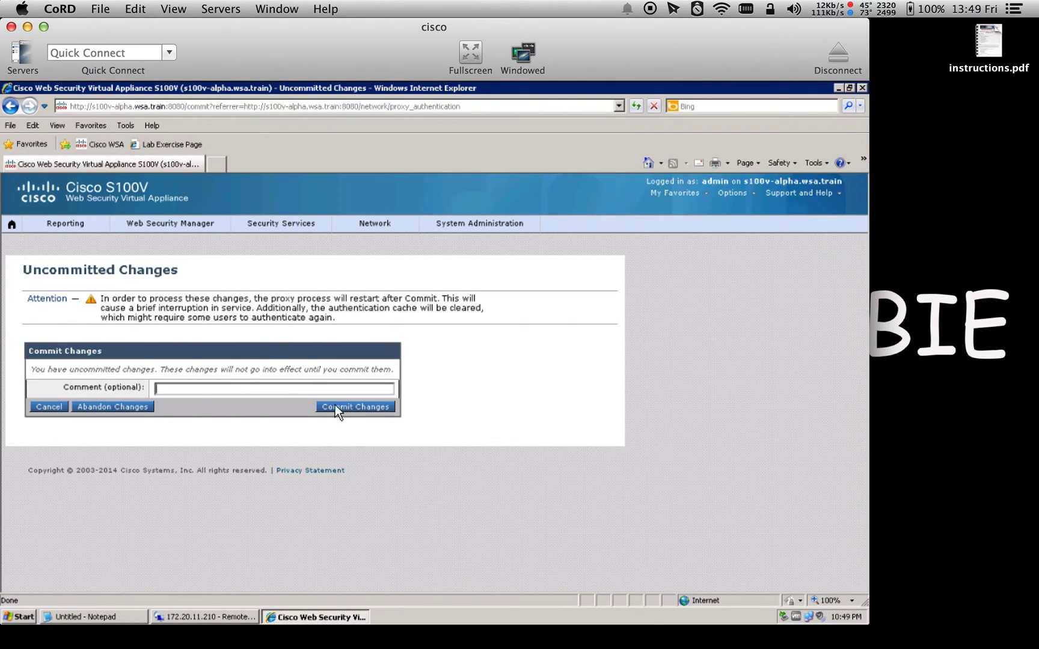
click(196, 386)
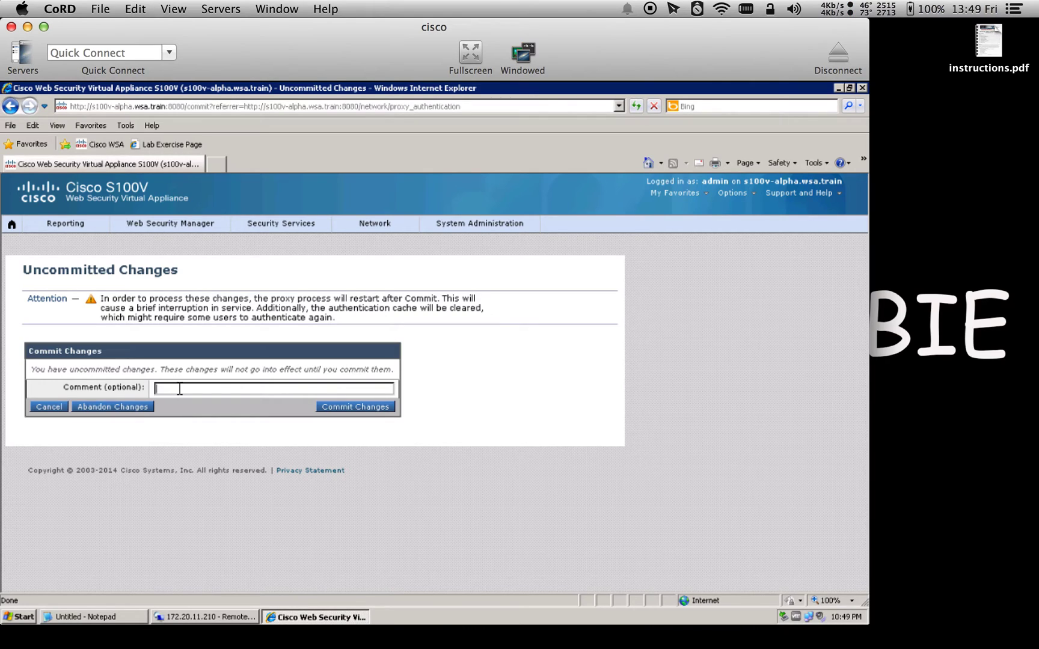
click(352, 407)
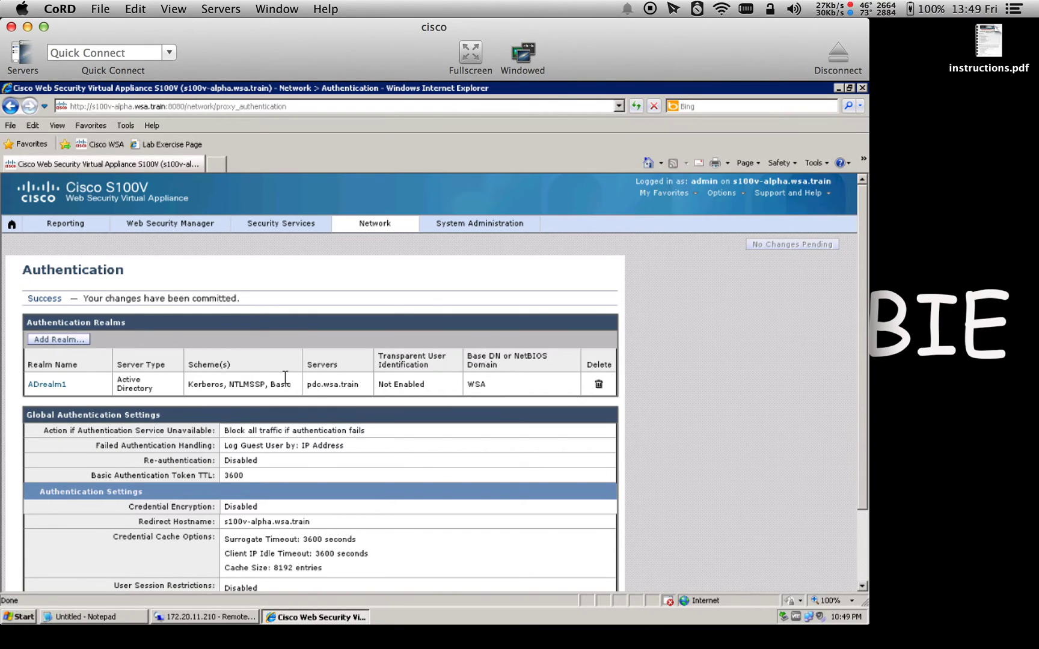
Go to Web Security Manager > Identities and start a new identity with Add Identity
click(180, 229)
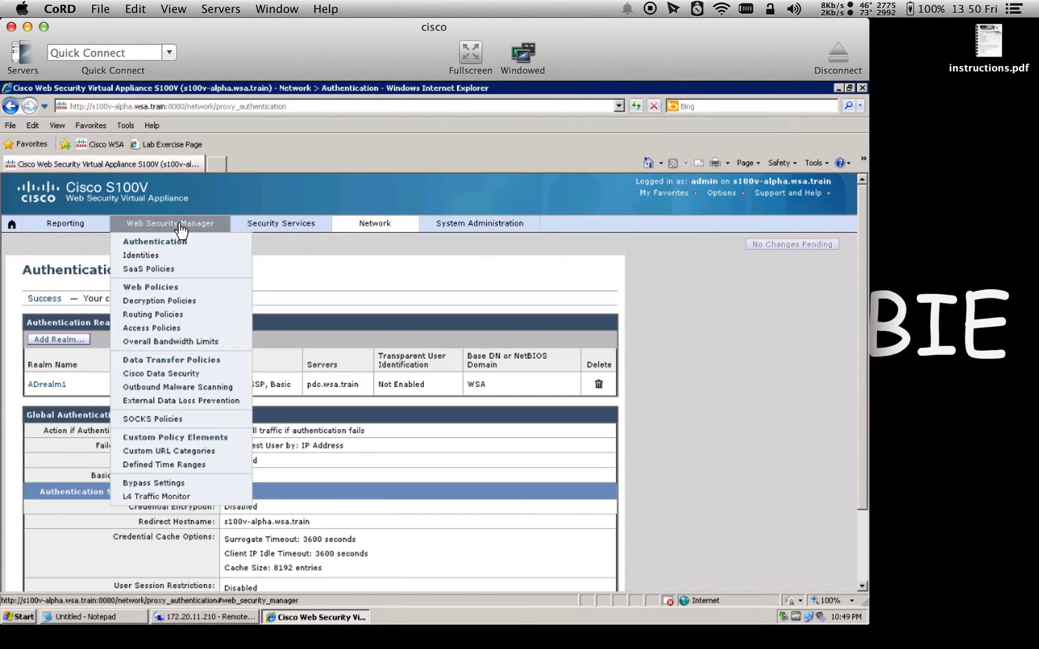
click(149, 257)
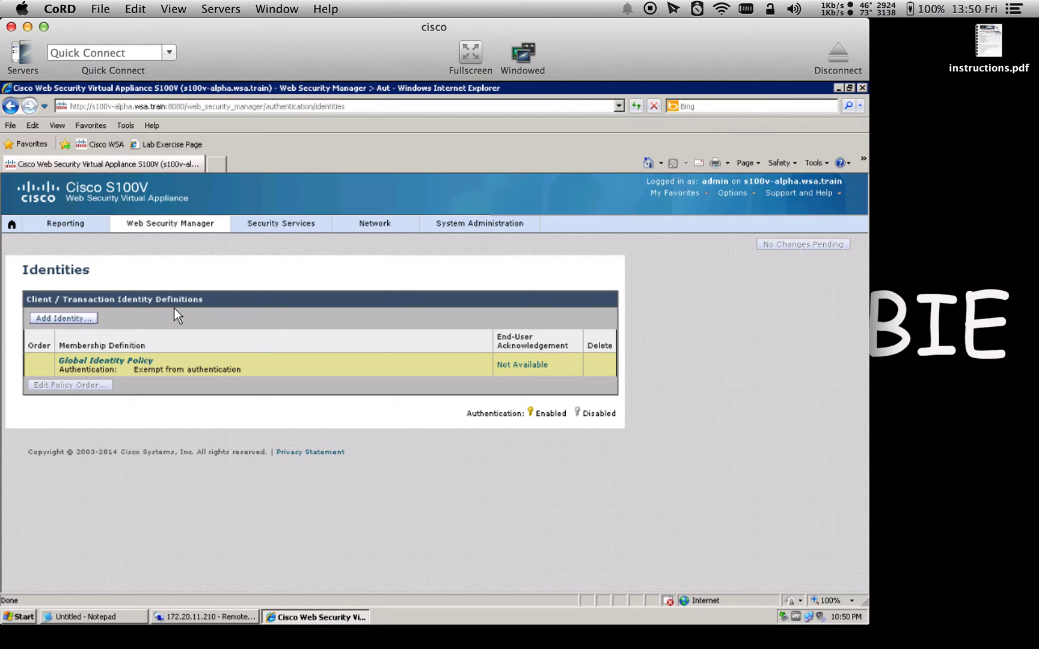
click(75, 325)
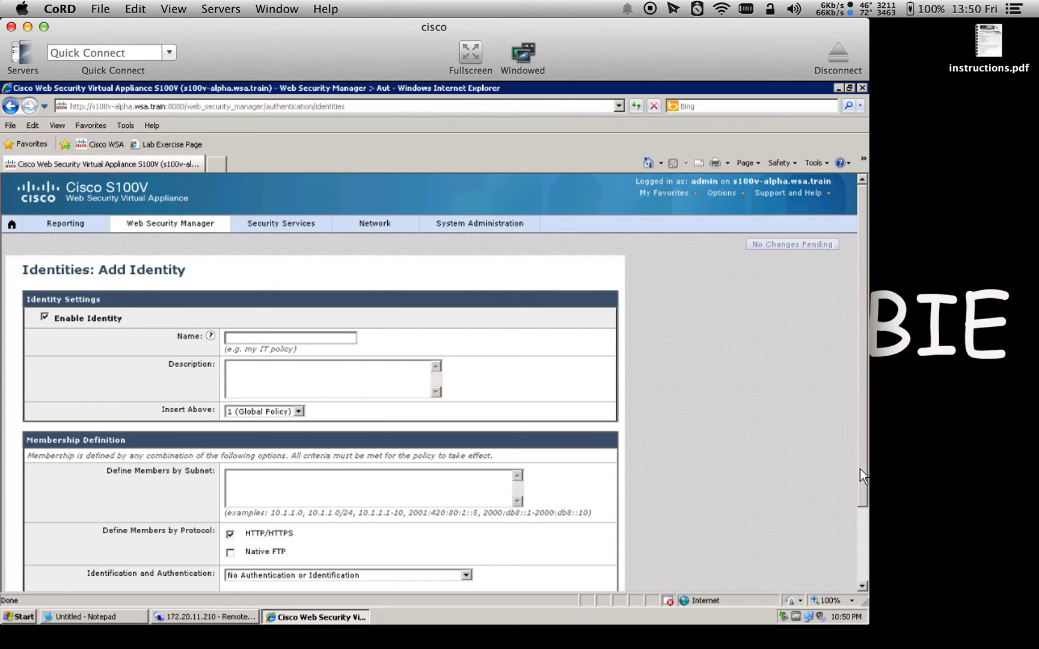
scroll(860, 529, down, 3)
Name the identity GOLD, describe it as BOS GROUP, and add subnets 172.20.11.250, 172.20.11.251
click(297, 265)
text(GOLD)
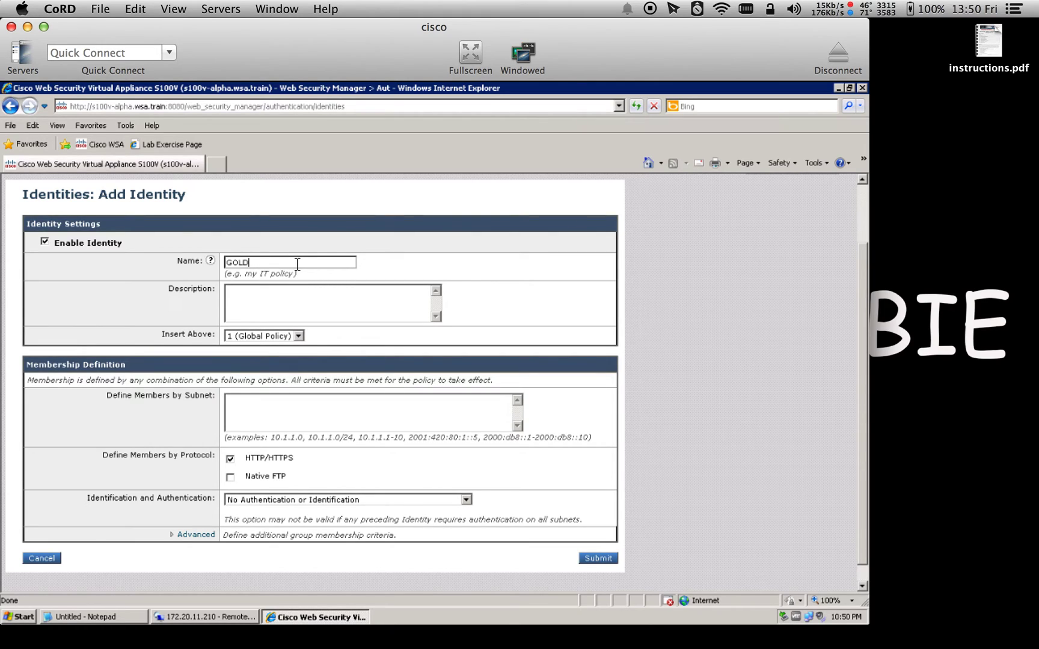
click(281, 307)
text(BOS GROUP)
click(252, 407)
text(172.20.11.250, )
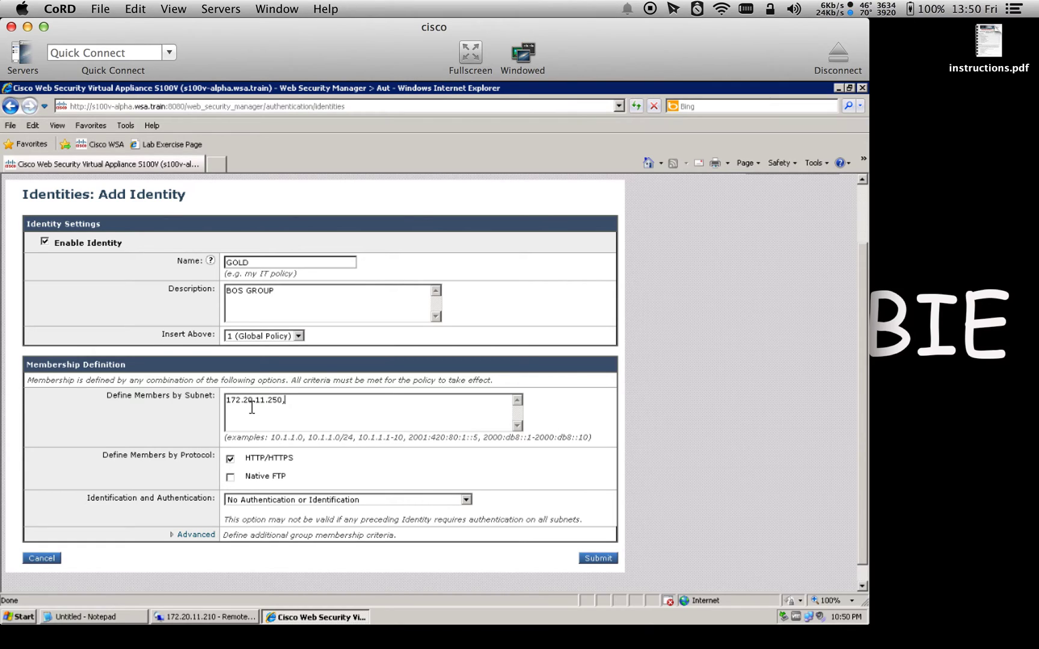
text(172.20.11.251)
click(124, 618)
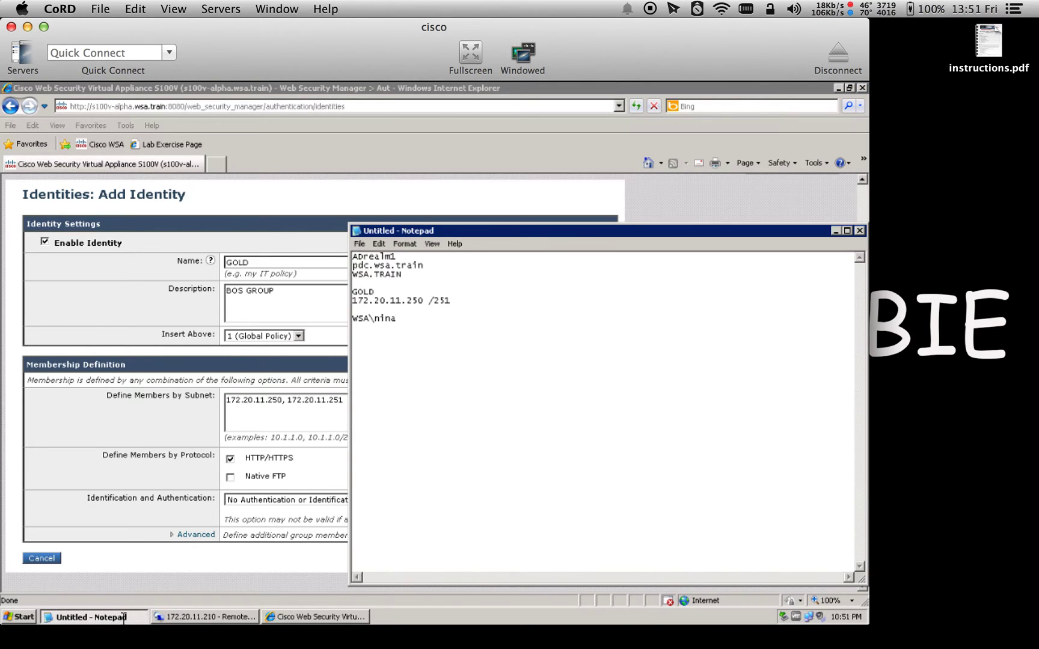
click(300, 415)
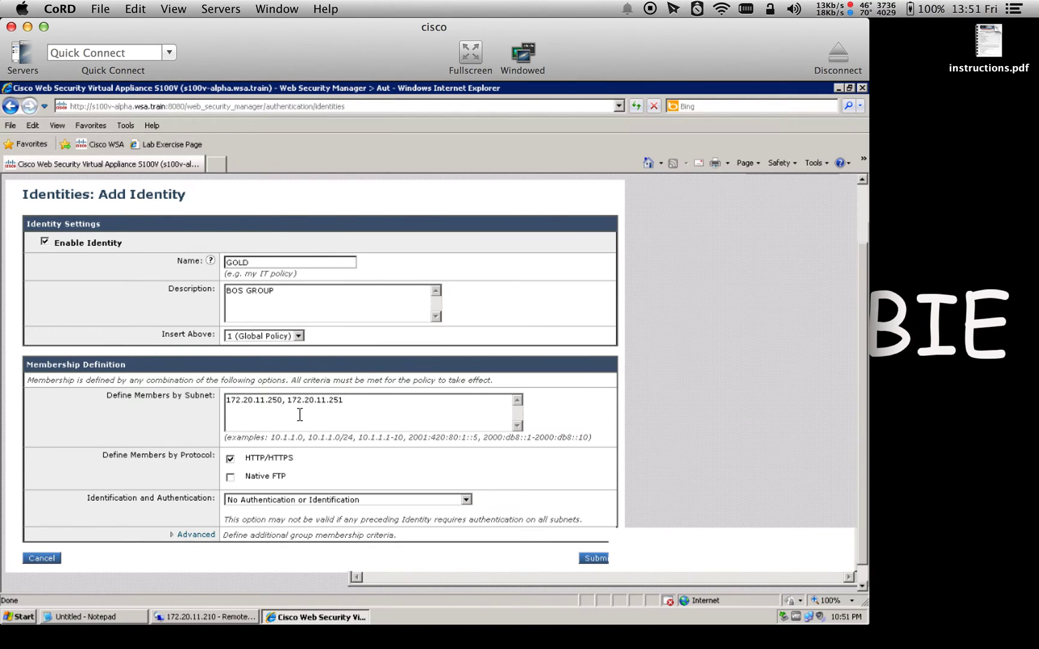
Require GOLD identity users to authenticate using the NTLMSSP or Basic scheme
click(272, 501)
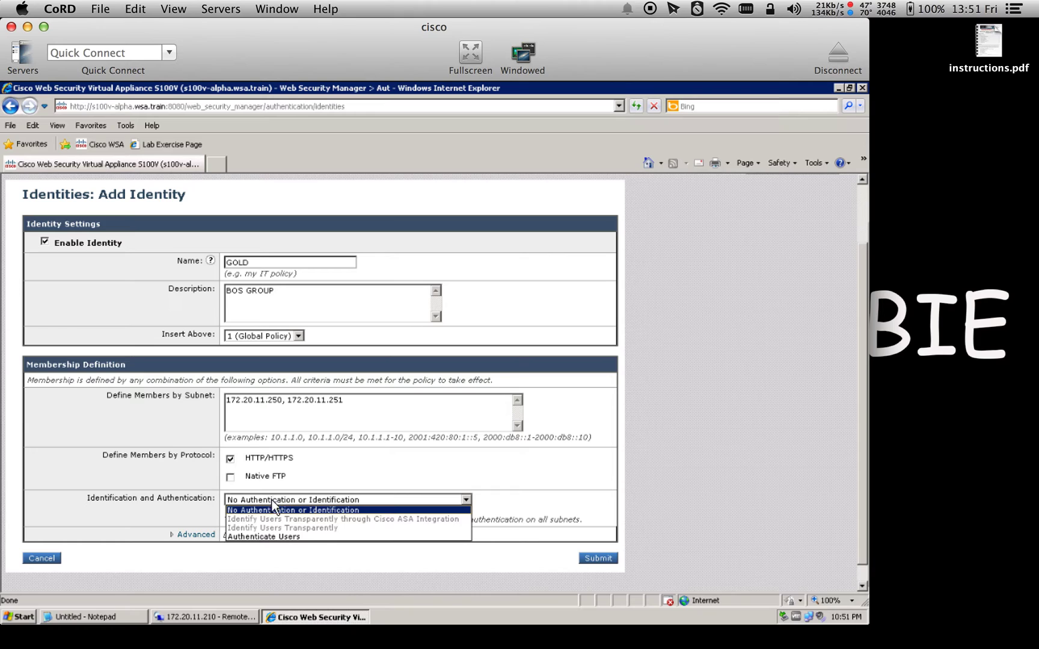
click(269, 536)
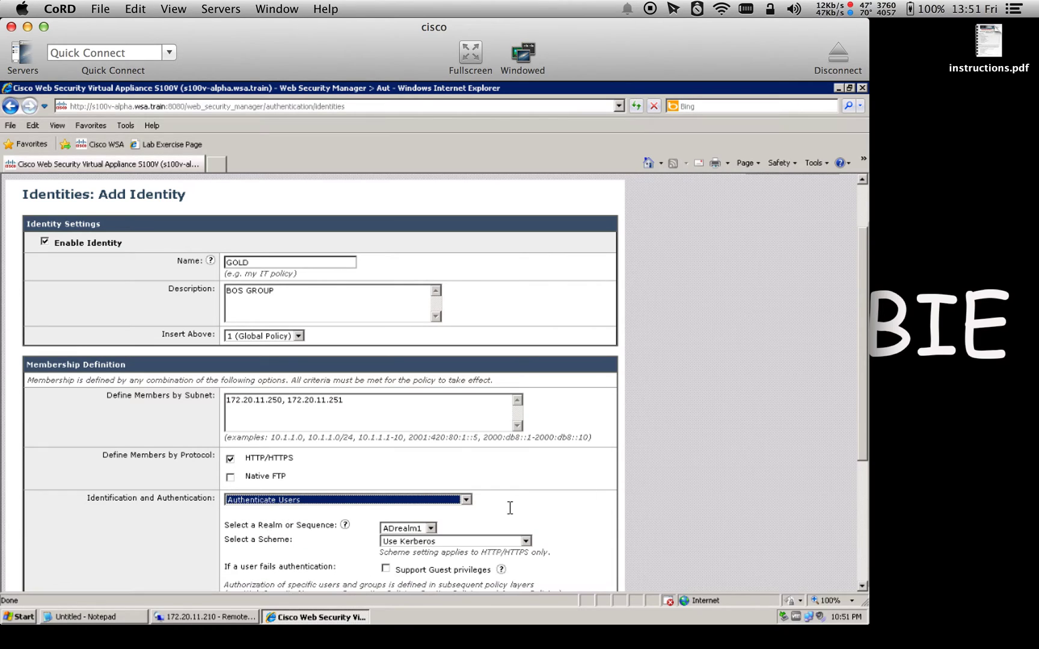
scroll(861, 476, down, 3)
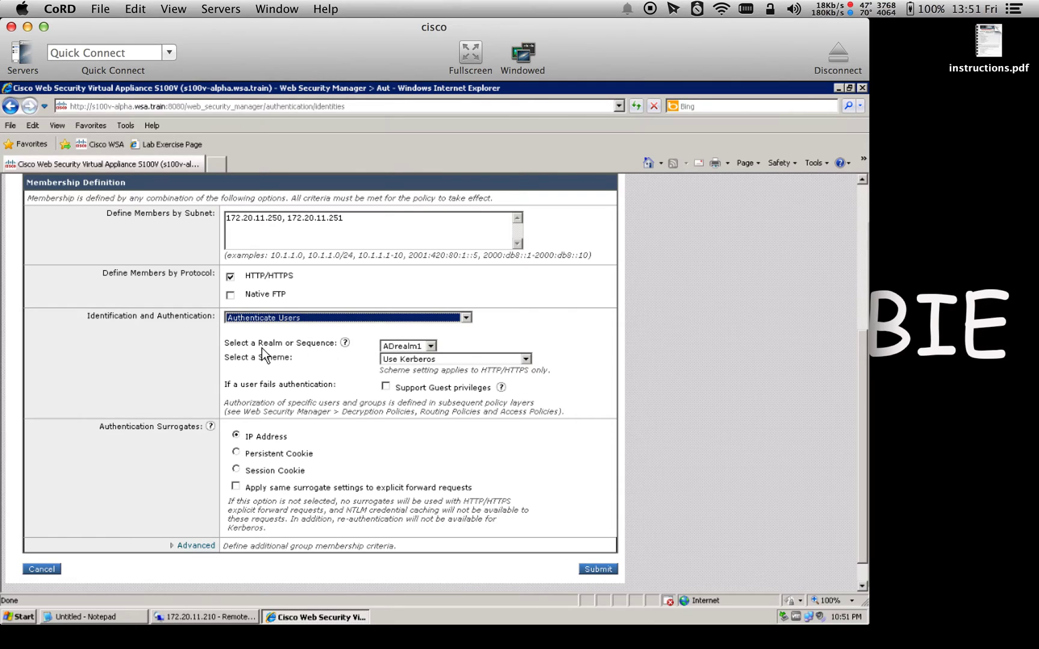
click(403, 358)
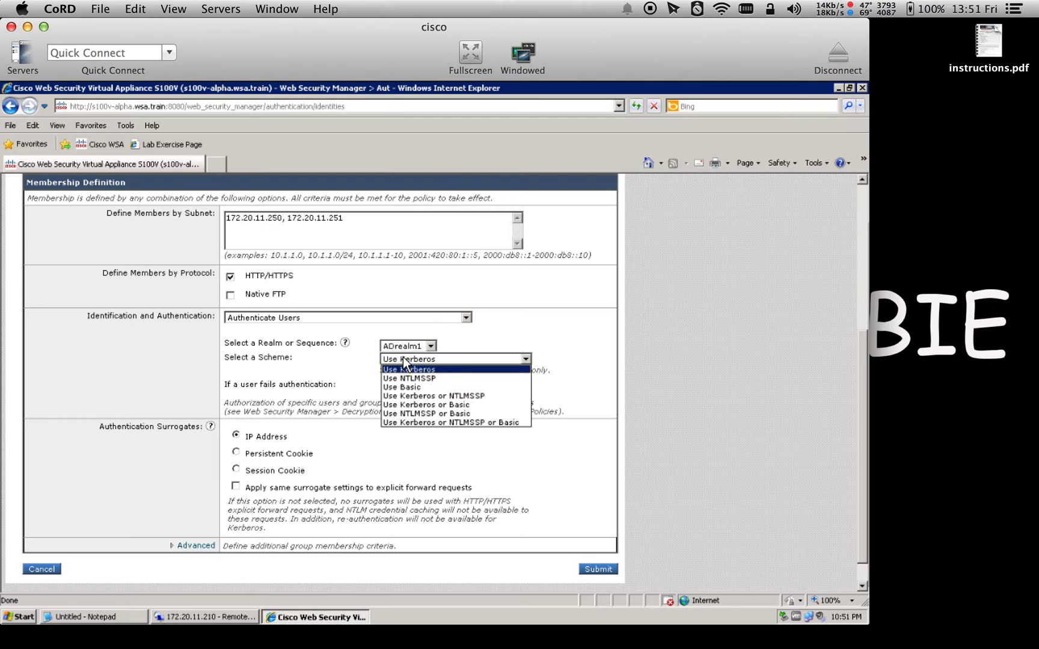
click(440, 413)
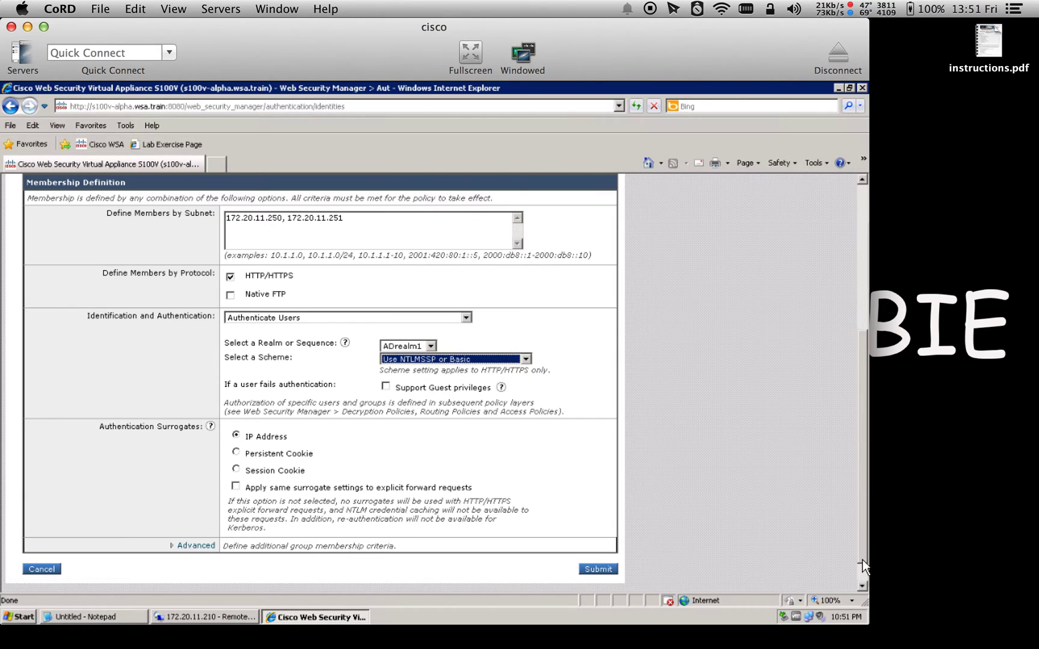
Submit the GOLD identity and commit the changes to the appliance
scroll(862, 560, down, 2)
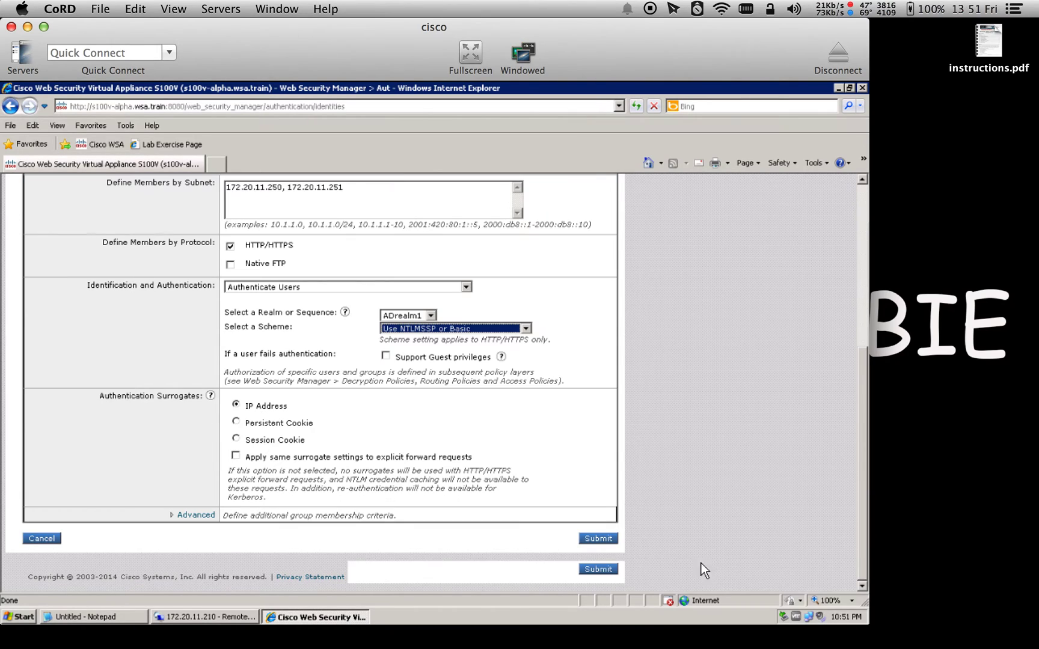
click(603, 541)
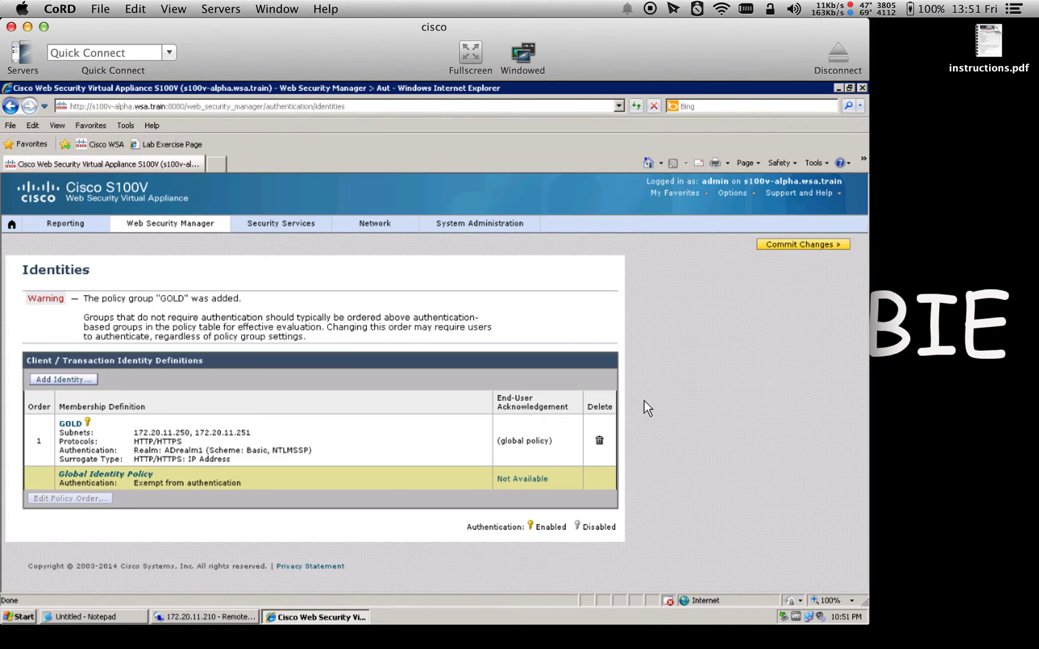
click(798, 245)
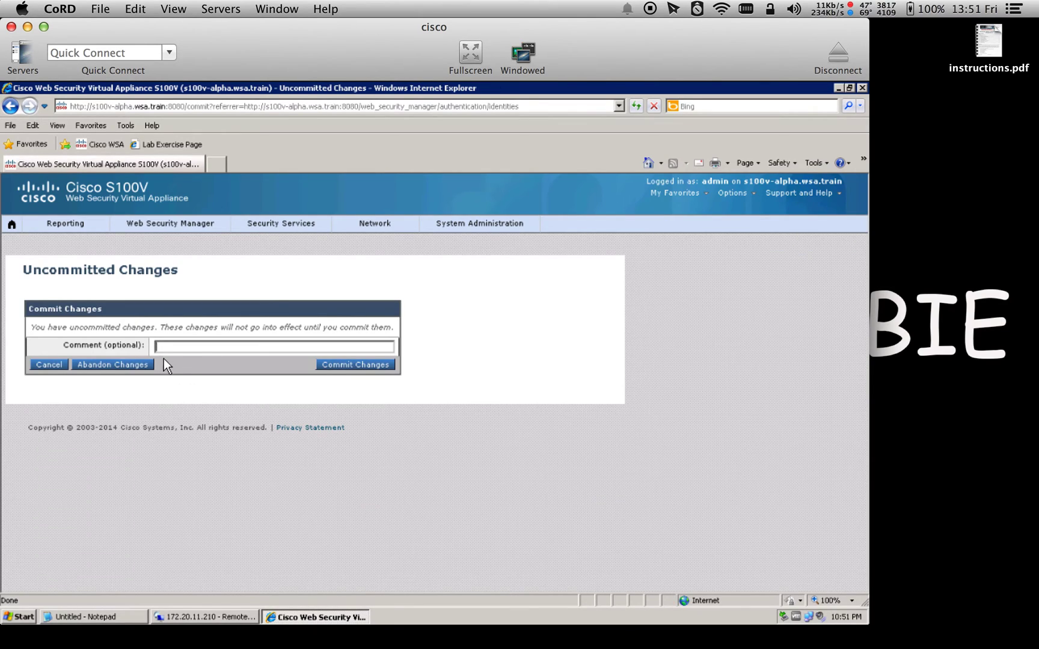
click(347, 368)
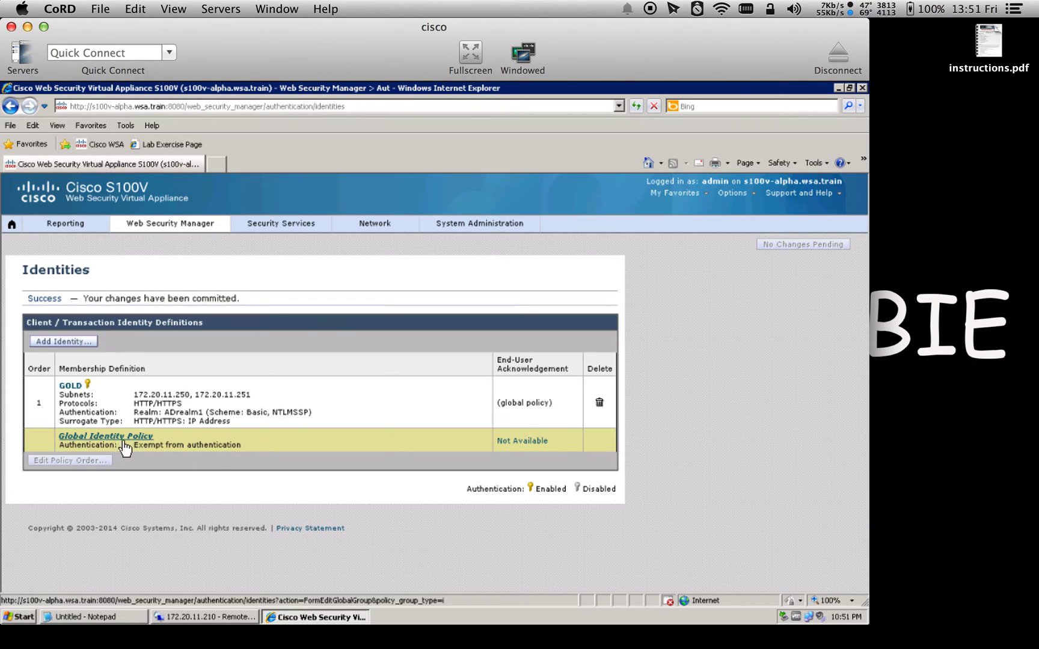
Set the Global Identity Policy to authenticate users against All Realms
click(125, 439)
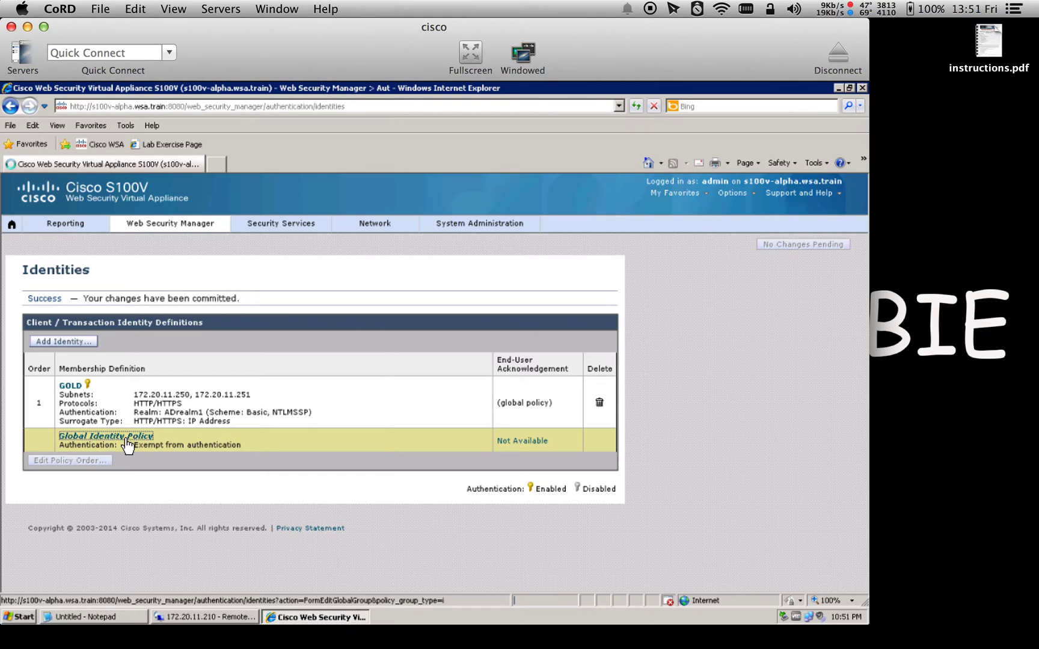
click(438, 316)
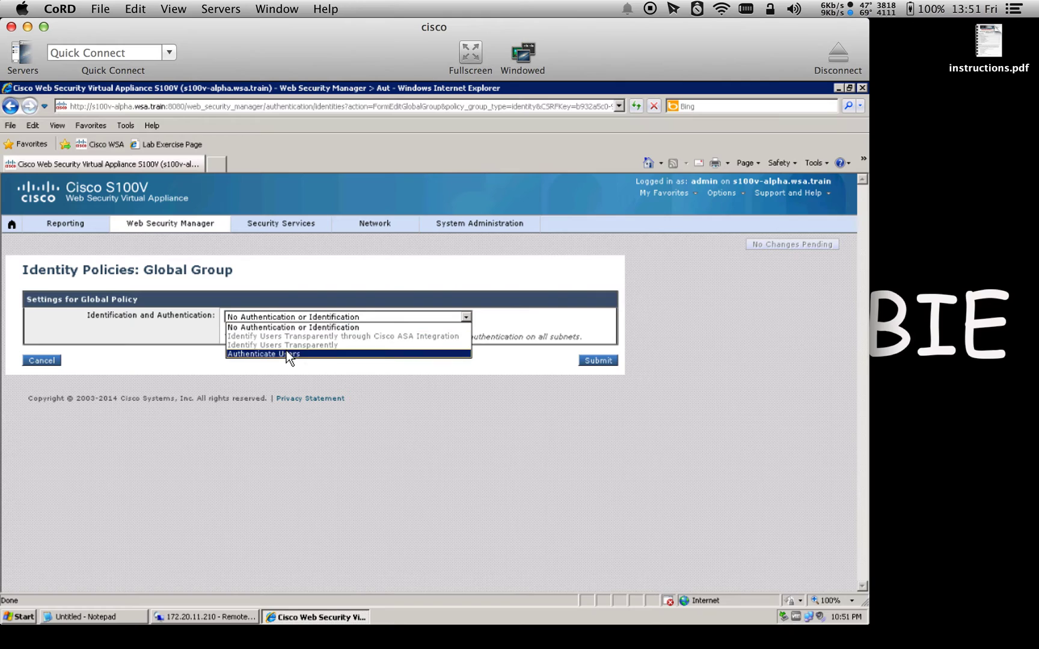
click(287, 352)
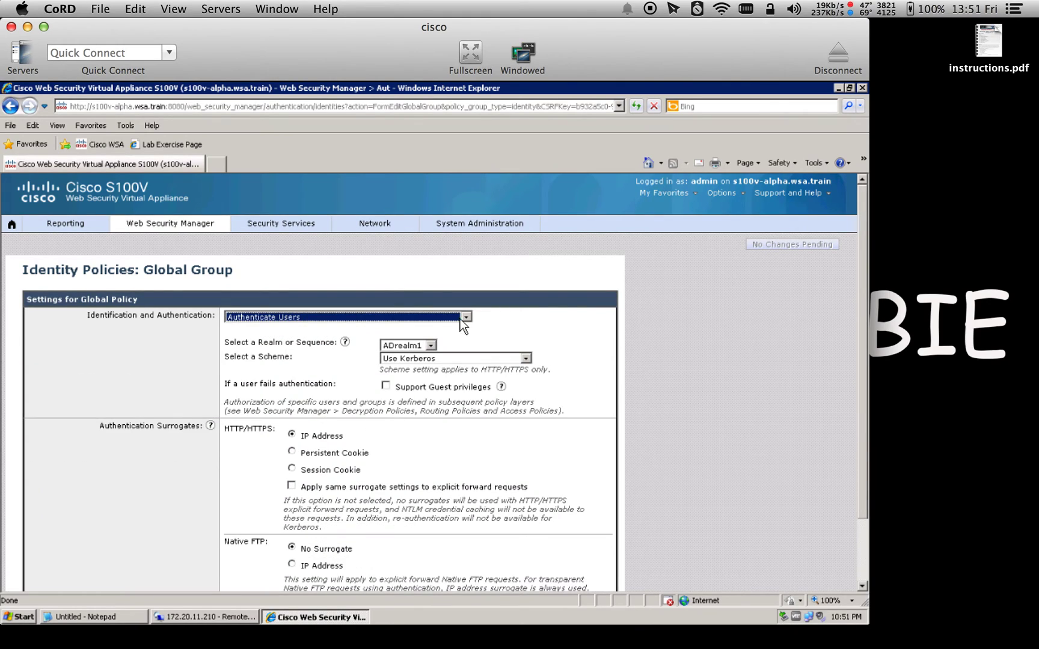
scroll(855, 425, down, 3)
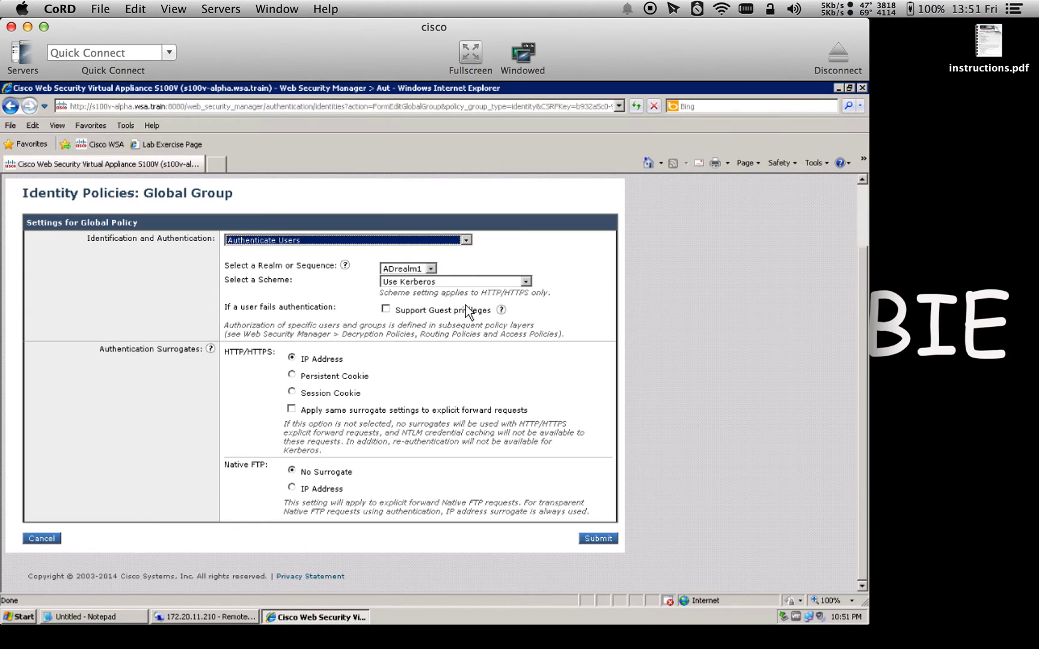
click(411, 269)
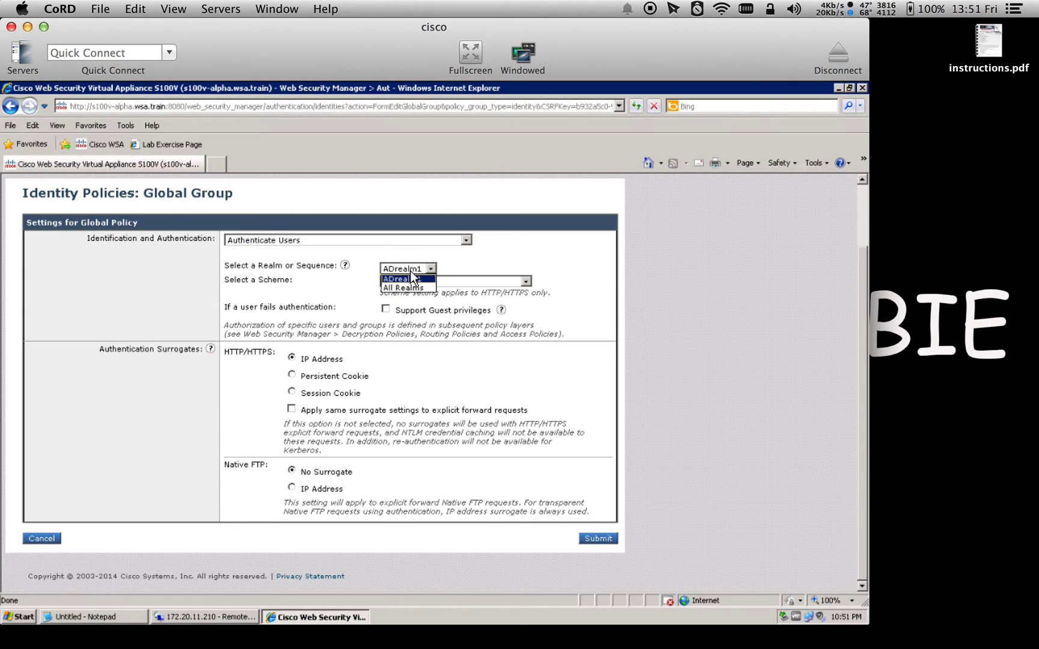
click(411, 288)
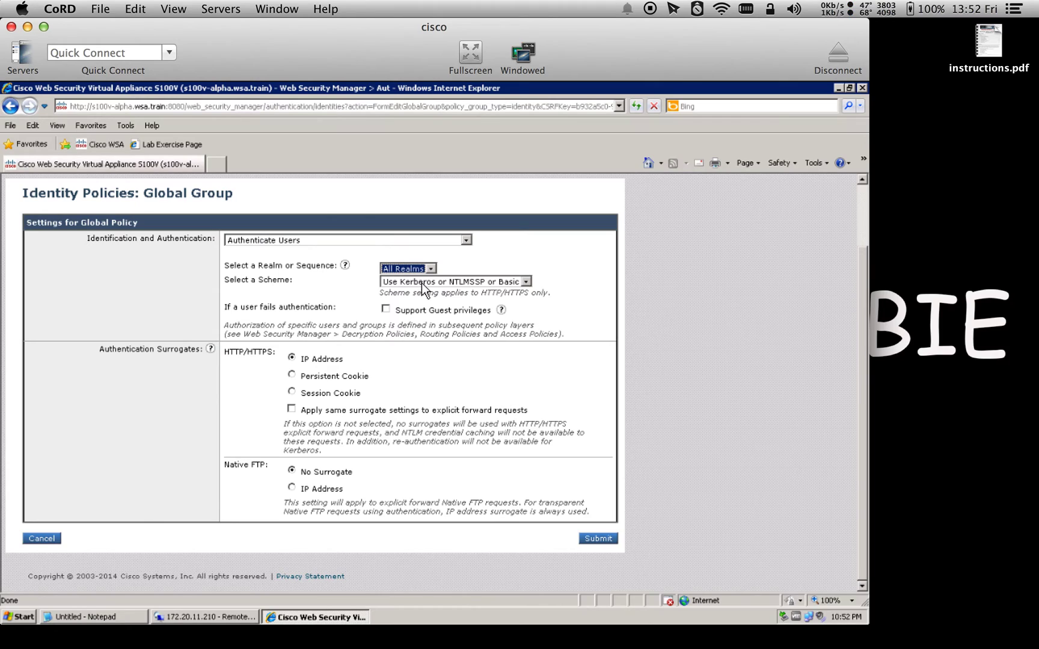
Choose the NTLMSSP or Basic scheme, then submit and commit the global policy
click(415, 282)
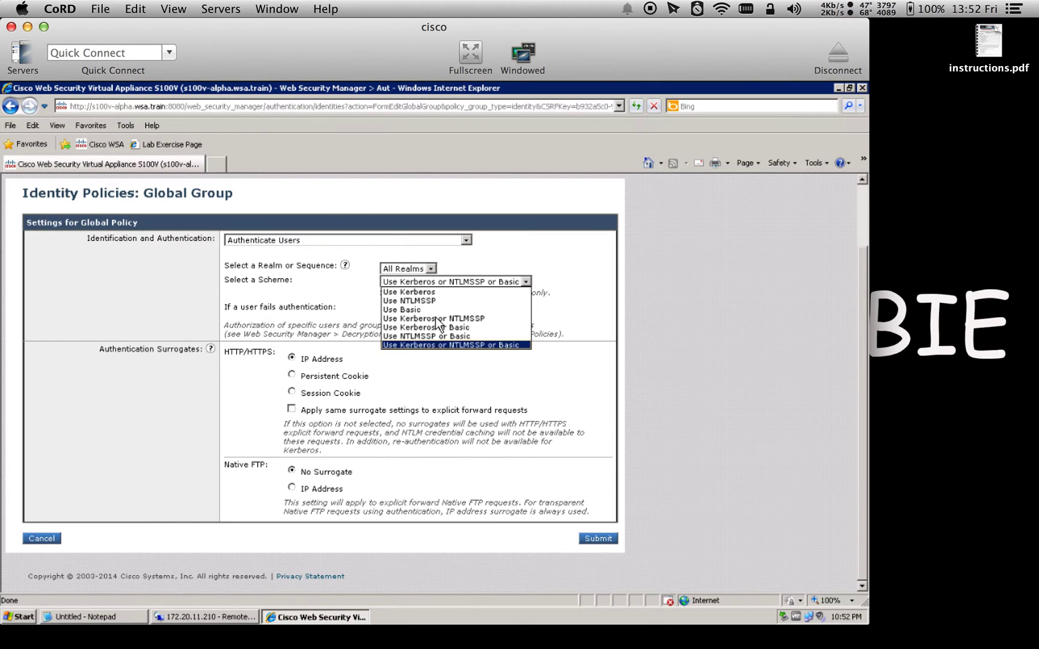
click(436, 336)
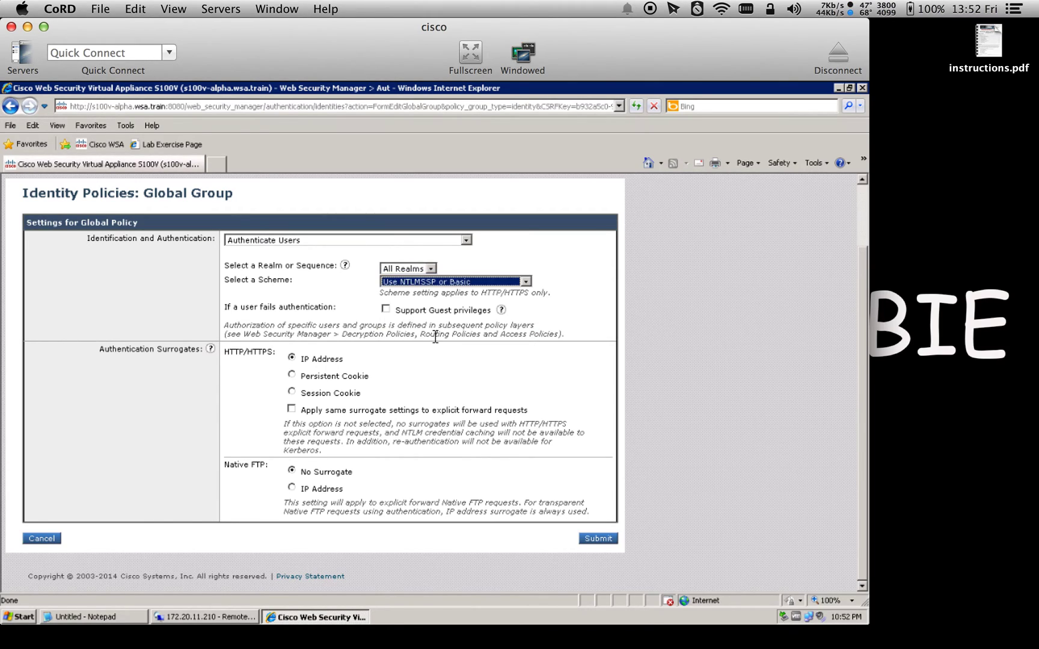
click(596, 539)
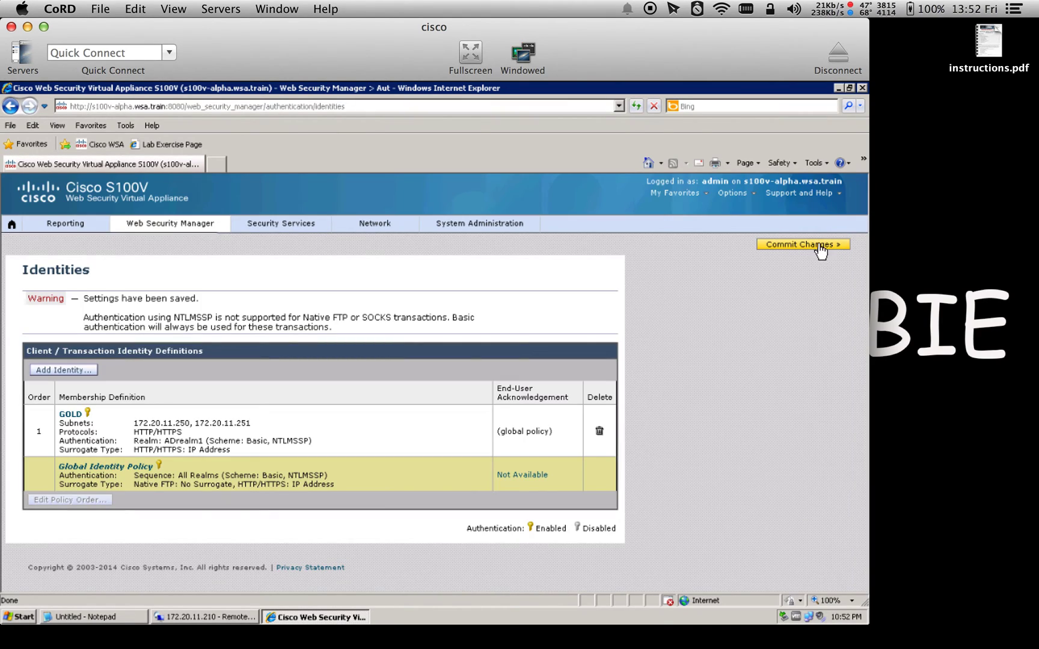
click(820, 246)
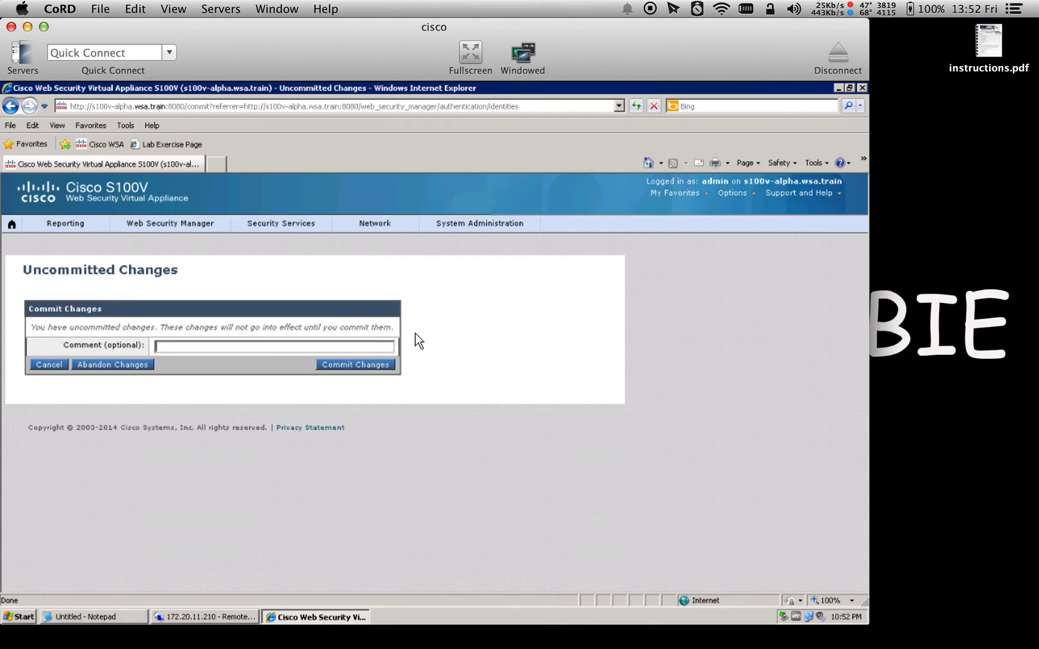
click(373, 366)
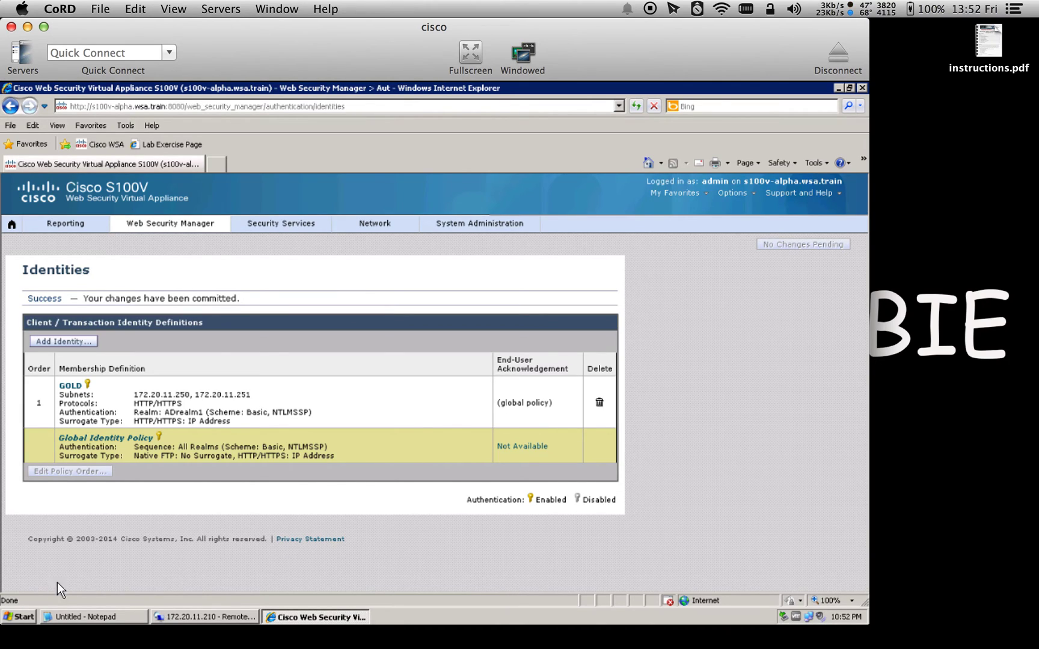
Launch Firefox and load yahoo.com in a new tab, answering the proxy login prompt
click(27, 615)
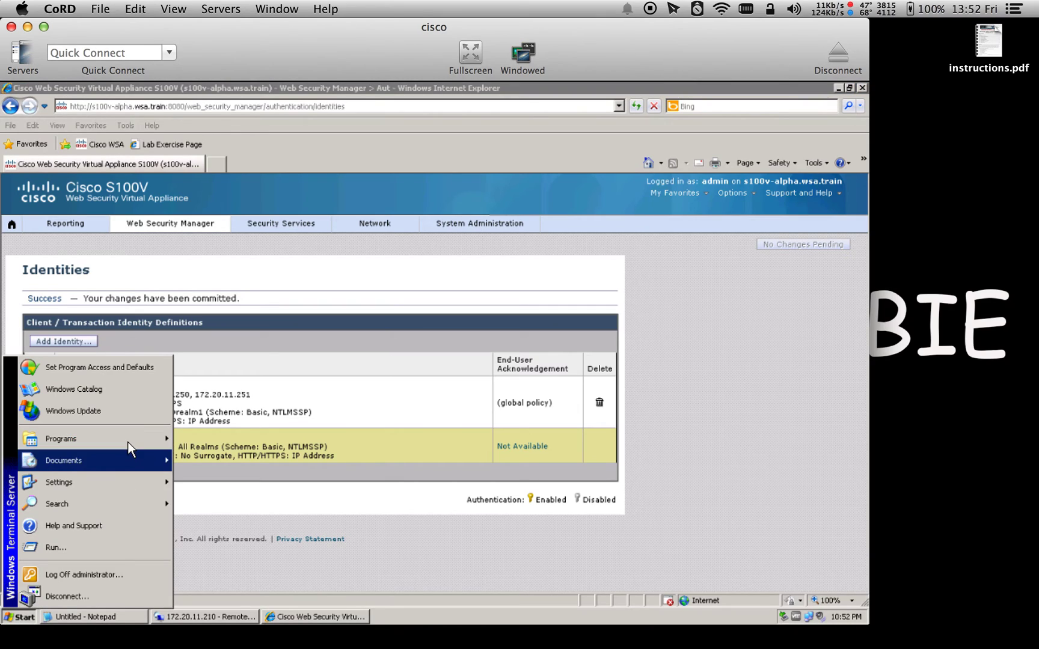
mouse_move(126, 441)
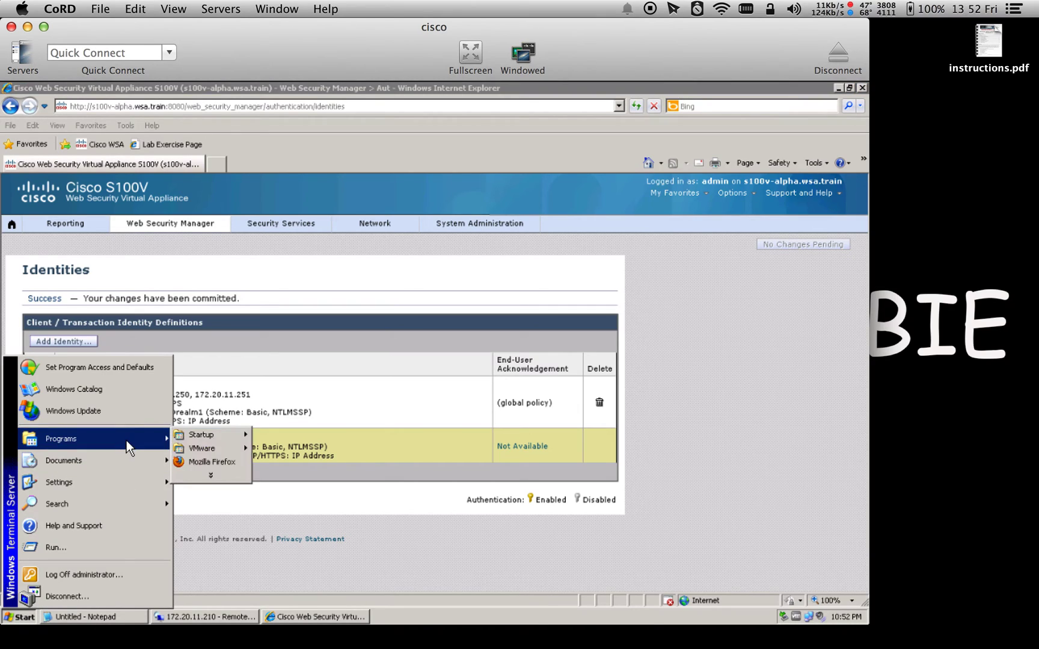
click(191, 462)
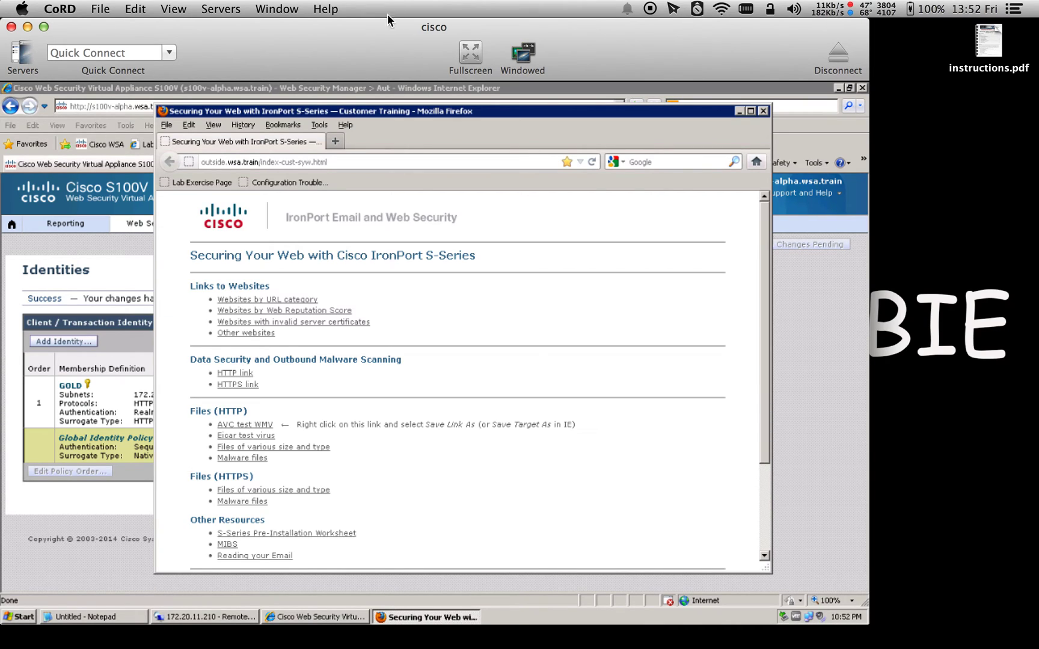
click(335, 141)
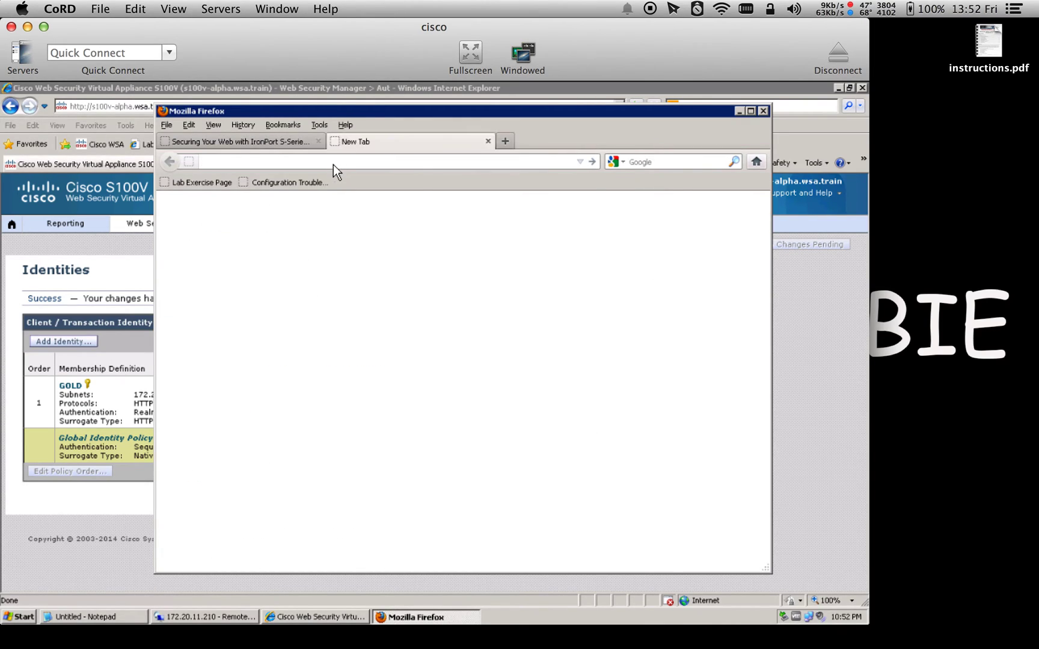
text(yahoo.com)
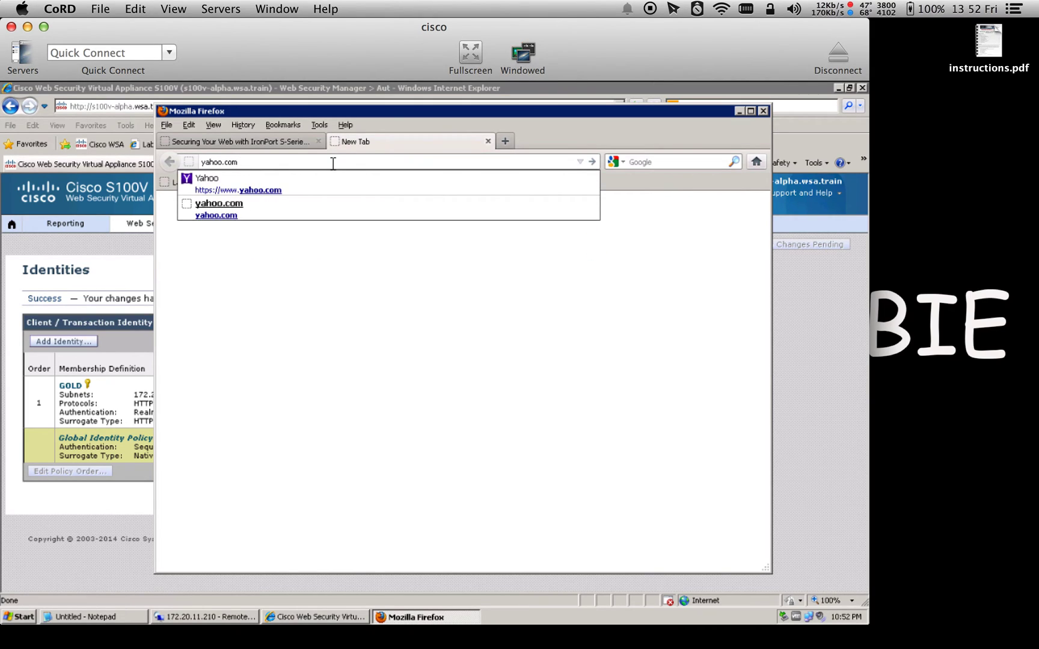
key(Return)
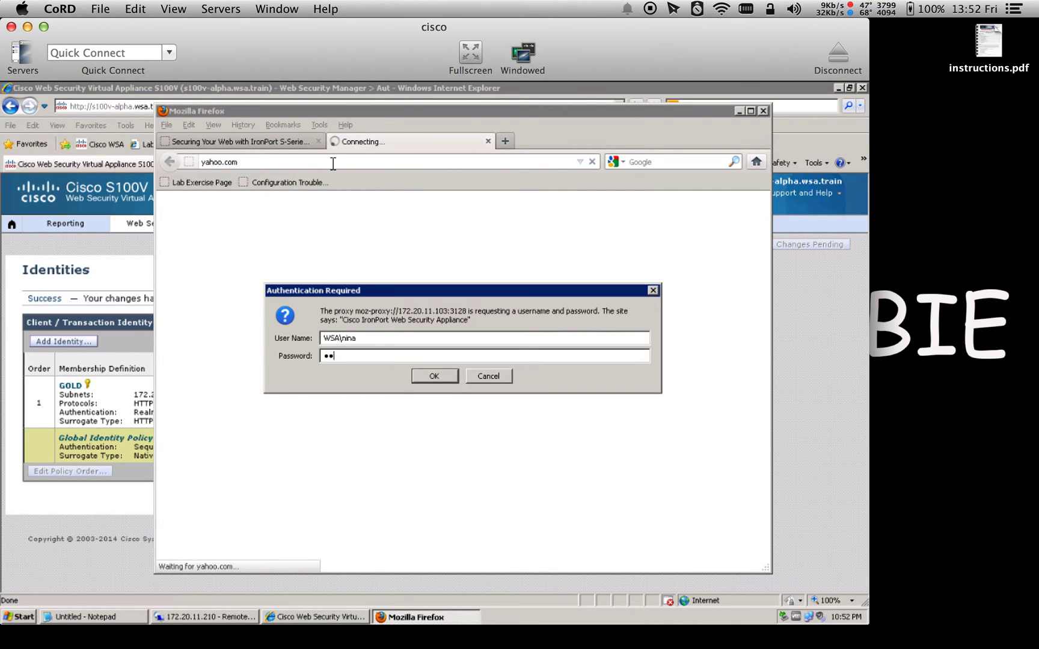
key(Return)
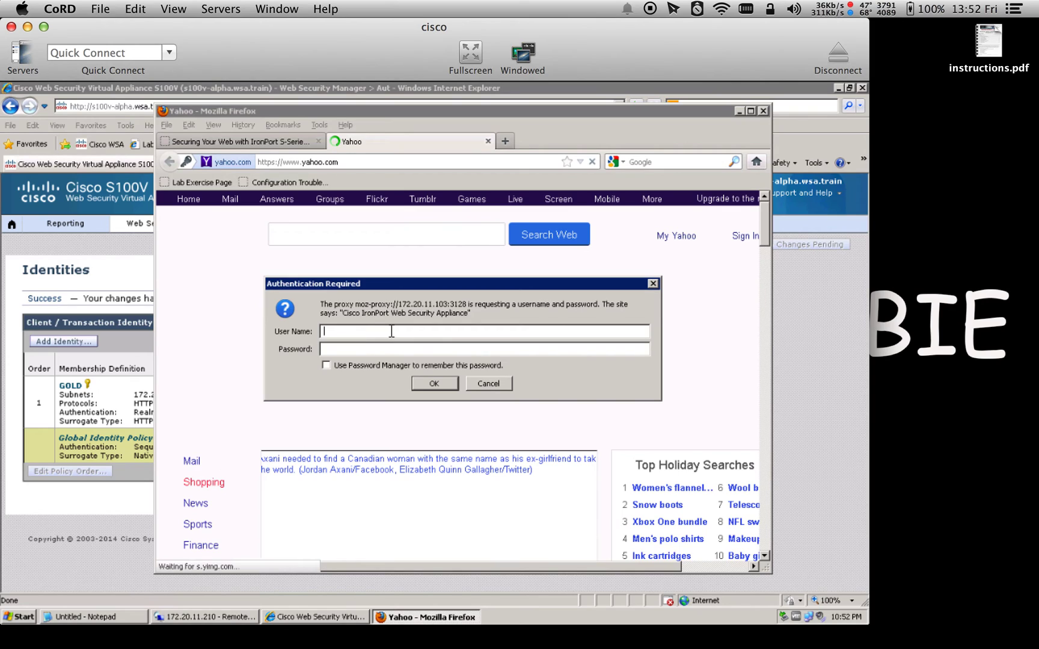
click(495, 385)
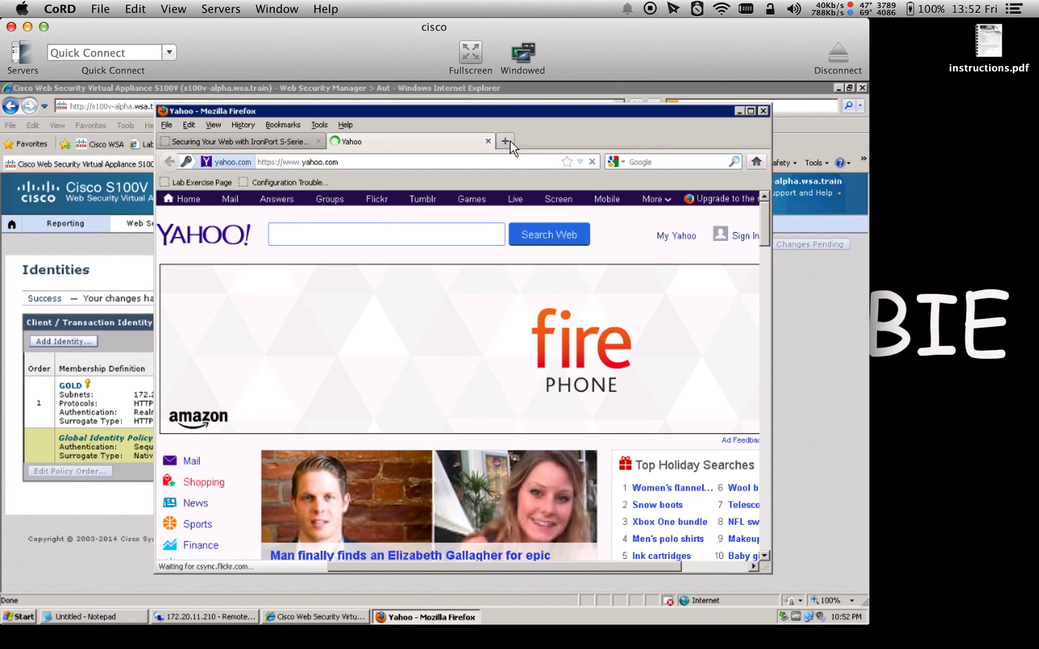
Load google.com, then close the Google, Yahoo and IronPort tabs, leaving one blank tab
click(505, 141)
text(g)
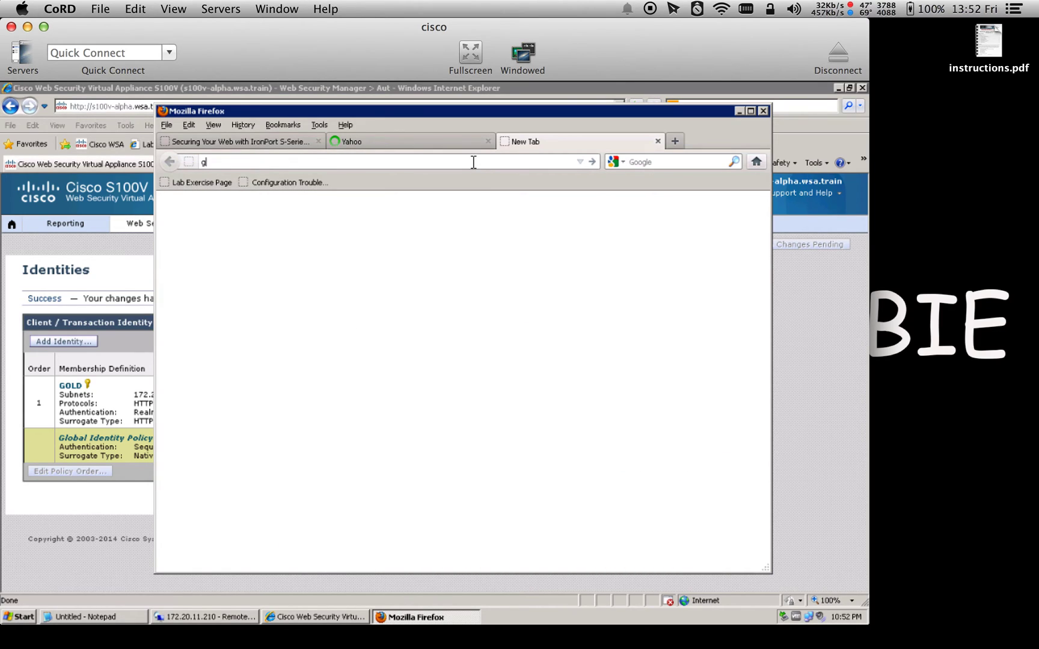
text(oogle.com)
key(Return)
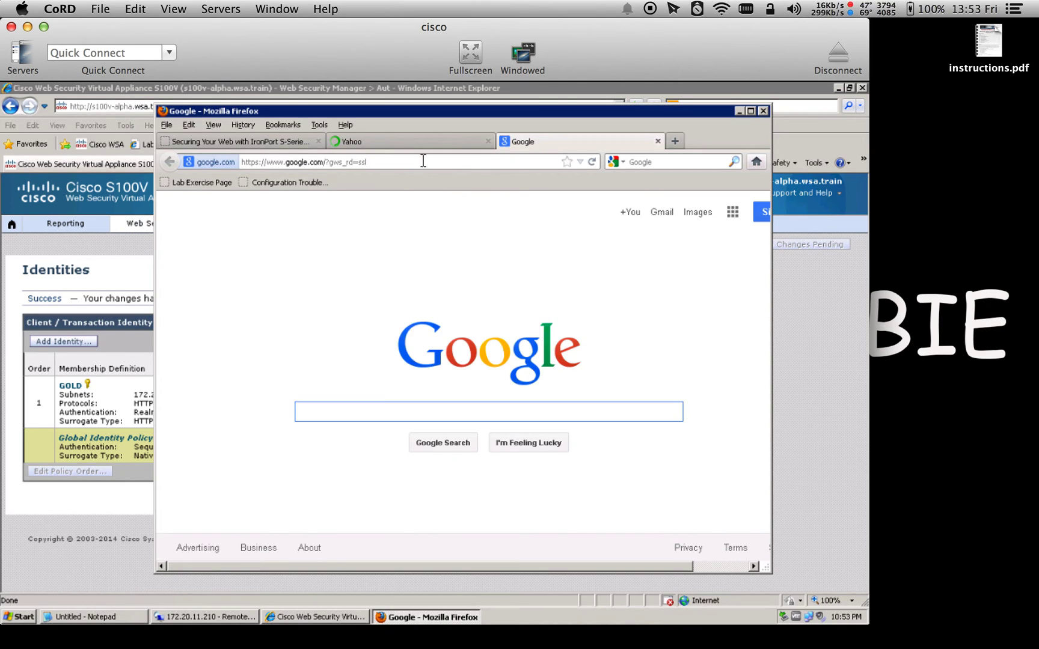
click(657, 142)
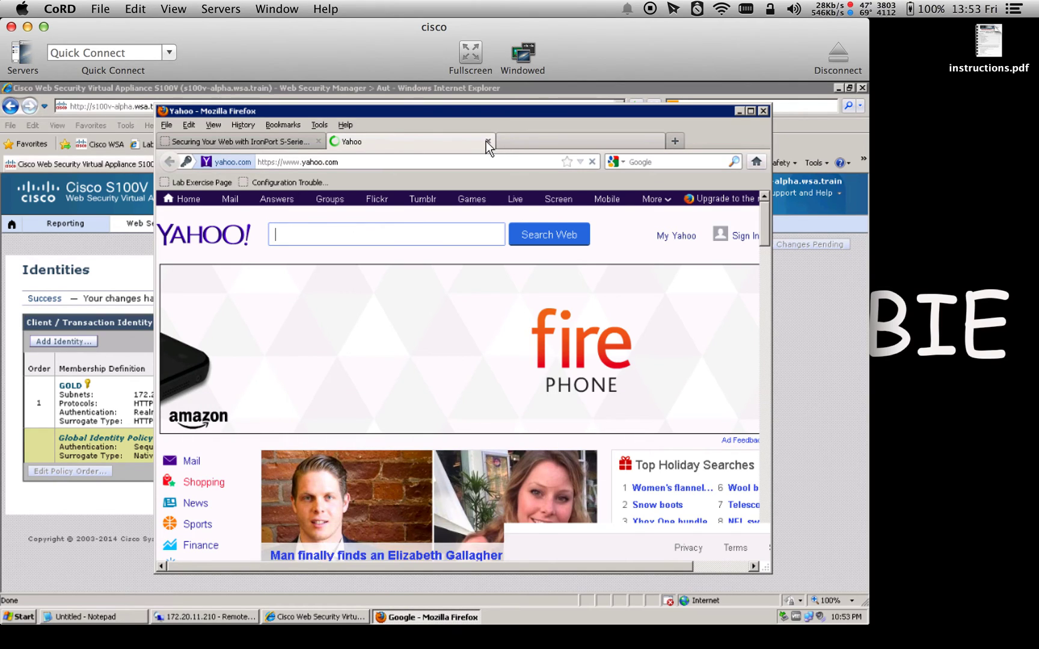
click(487, 140)
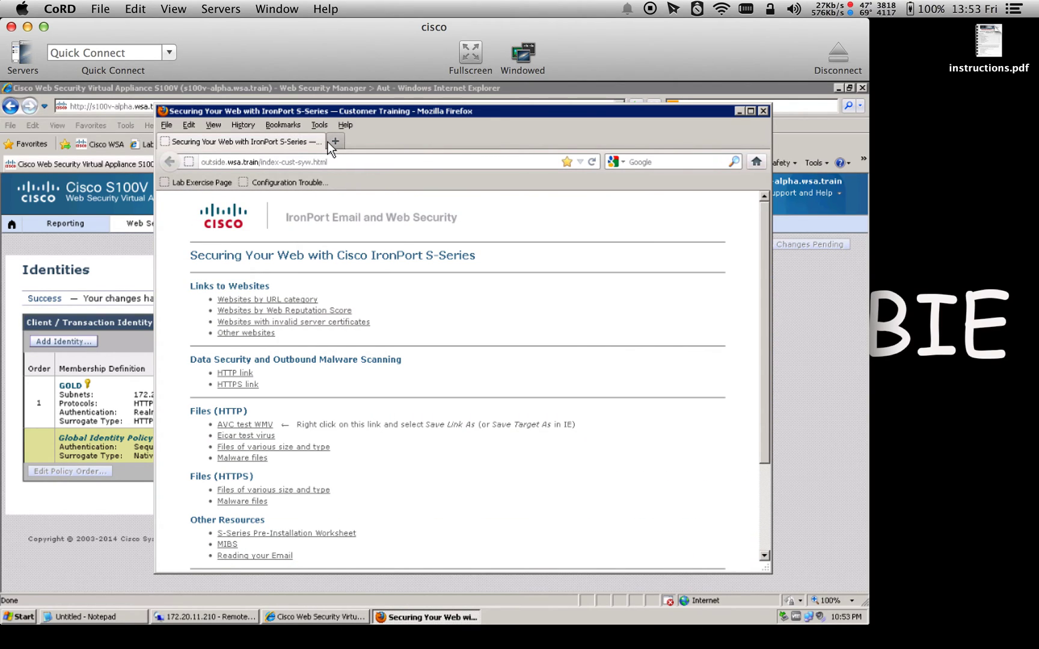
click(327, 142)
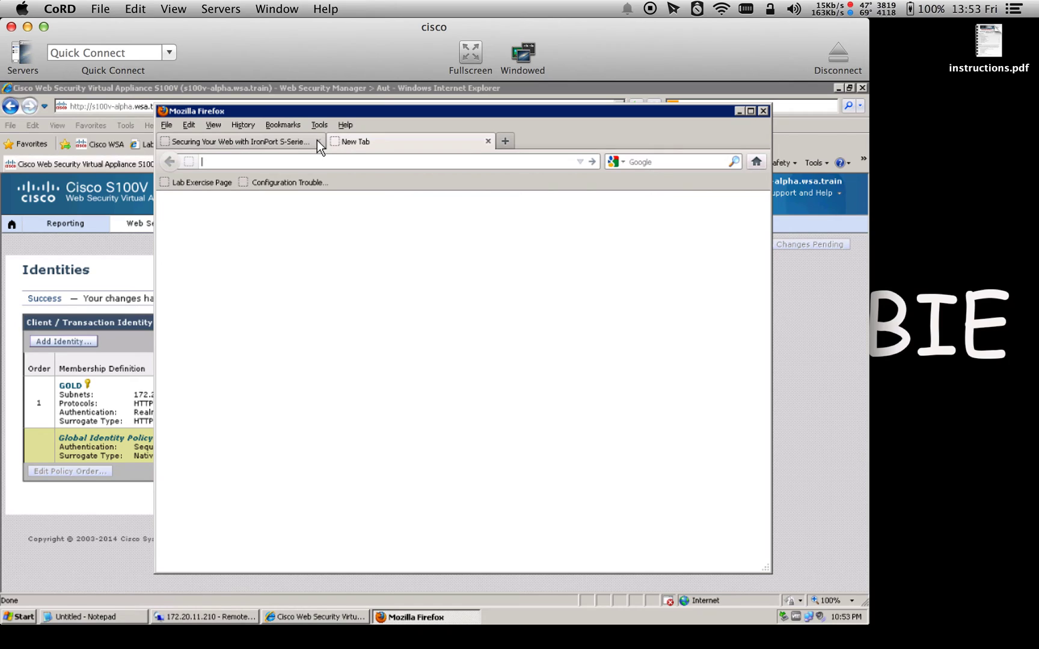
click(318, 142)
Clear Firefox's entire recent history, then close the browser
click(318, 125)
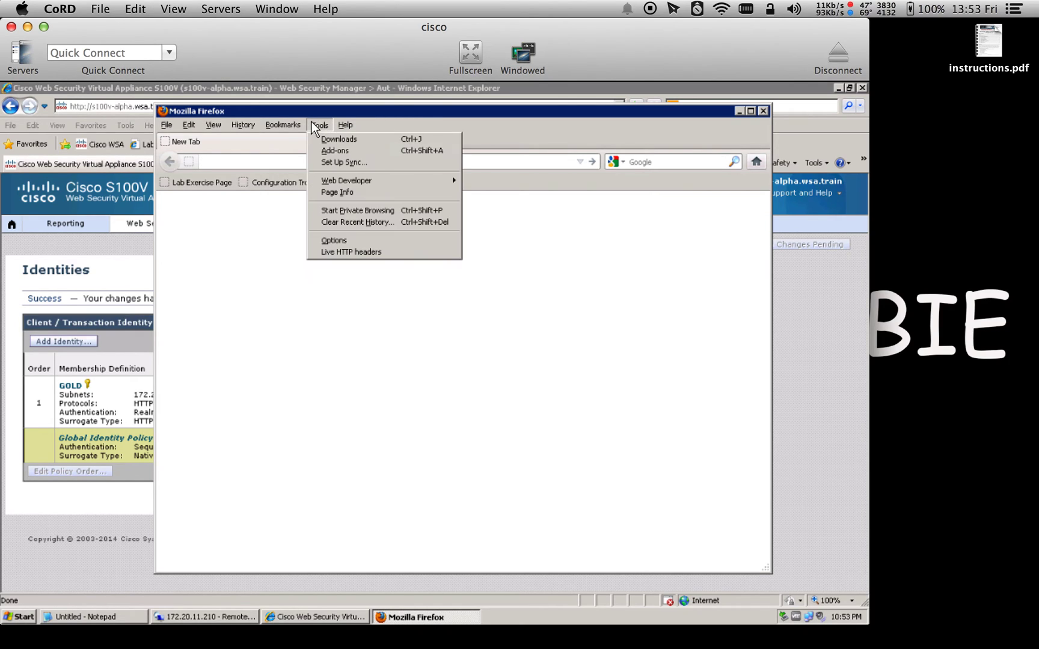
click(345, 222)
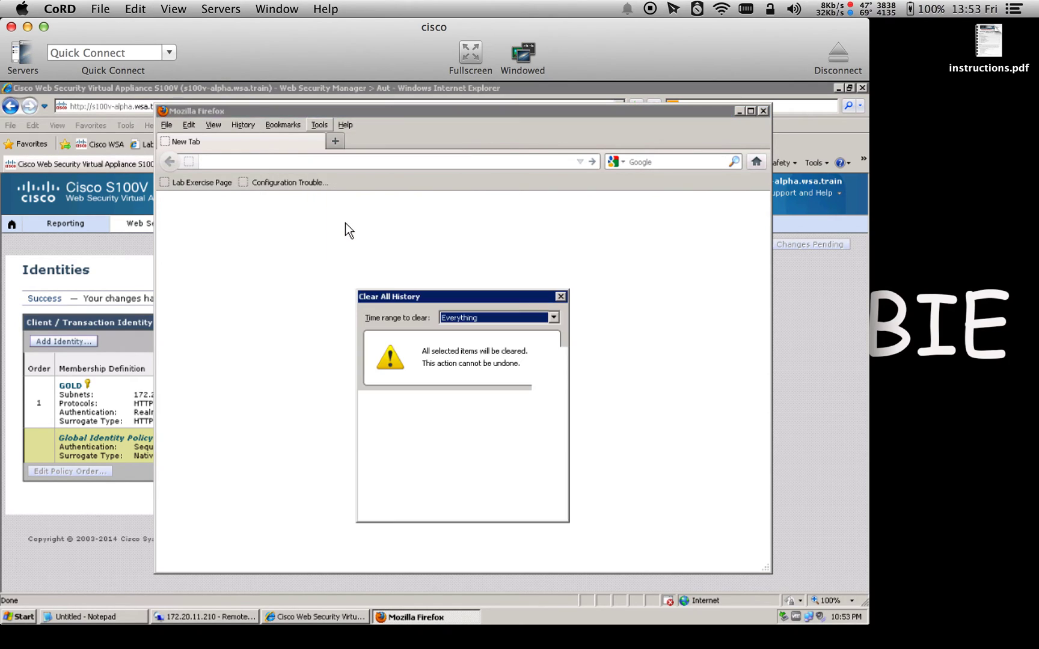
click(485, 507)
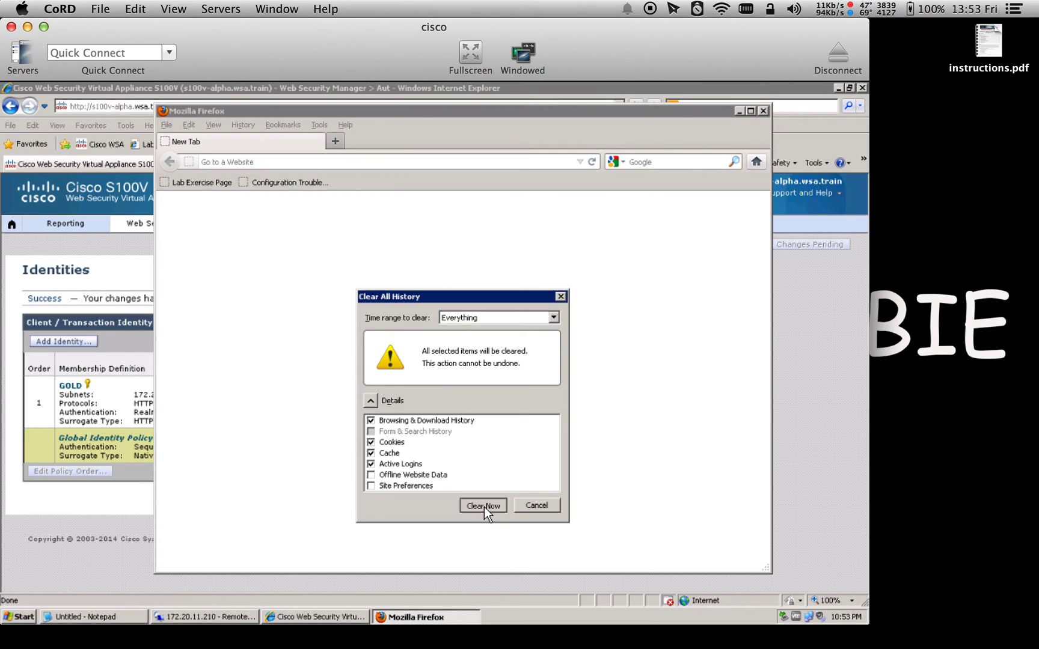
click(764, 112)
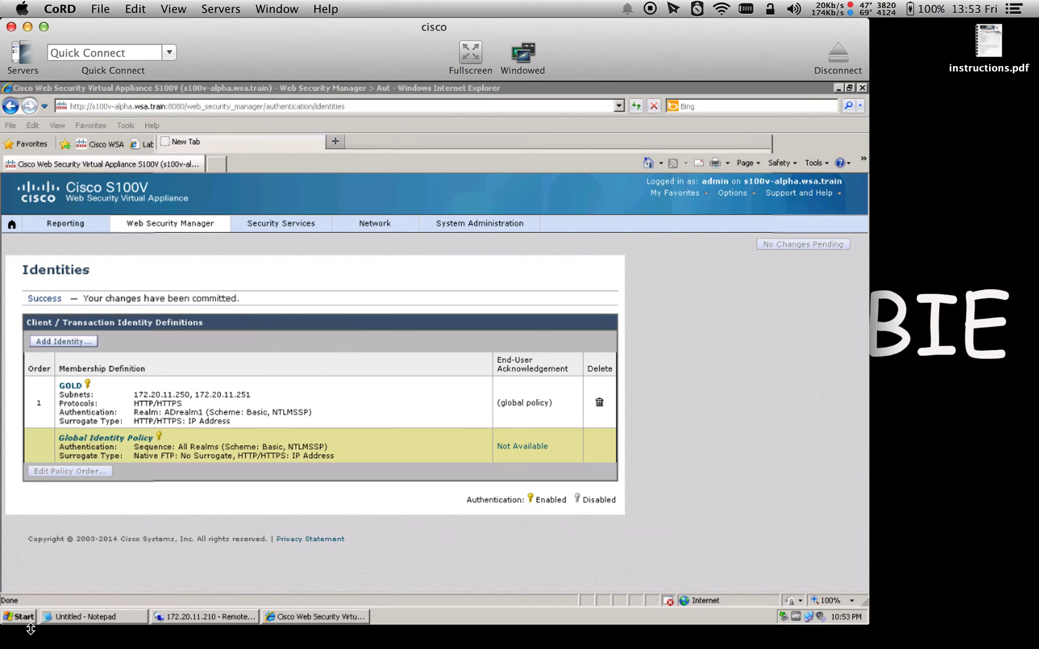
Relaunch Firefox and log in to the proxy with the SA domain user's credentials, declining password saving
click(22, 617)
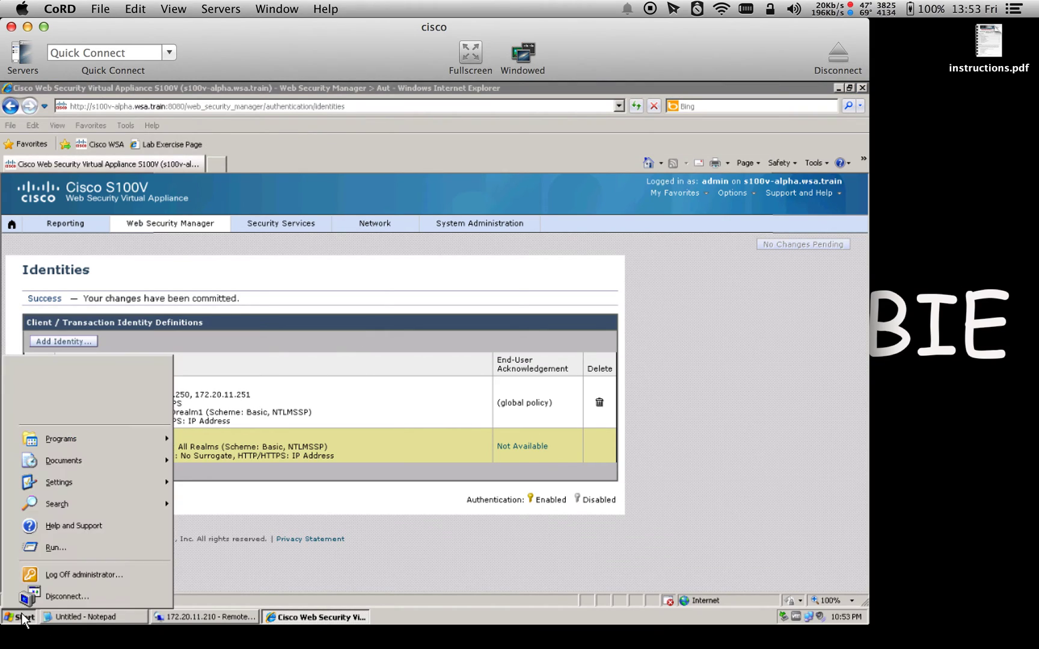
mouse_move(73, 439)
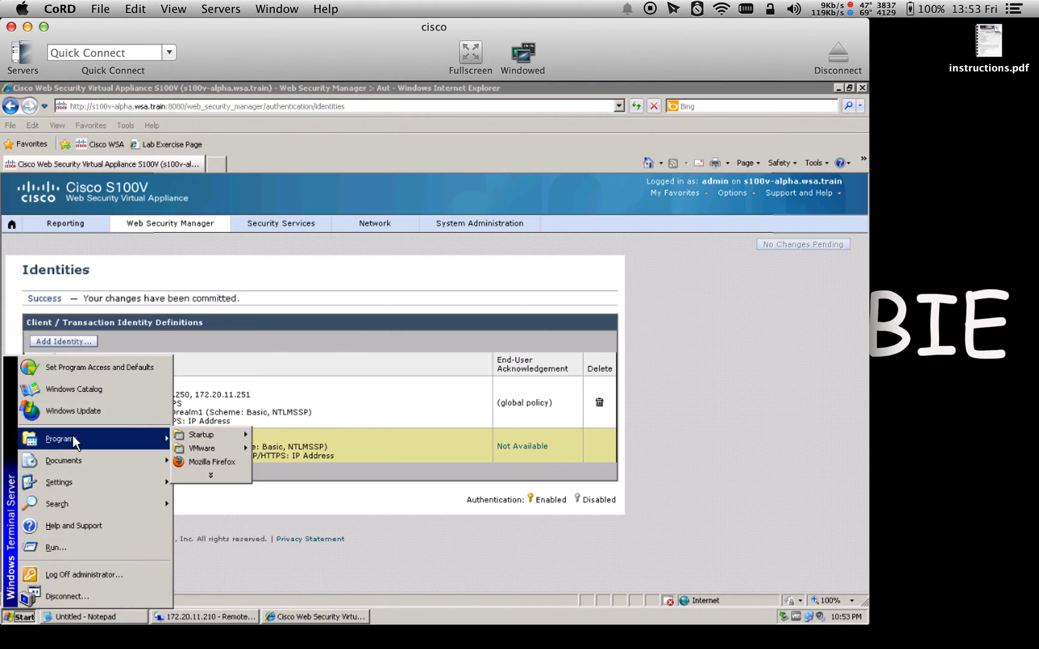
click(218, 466)
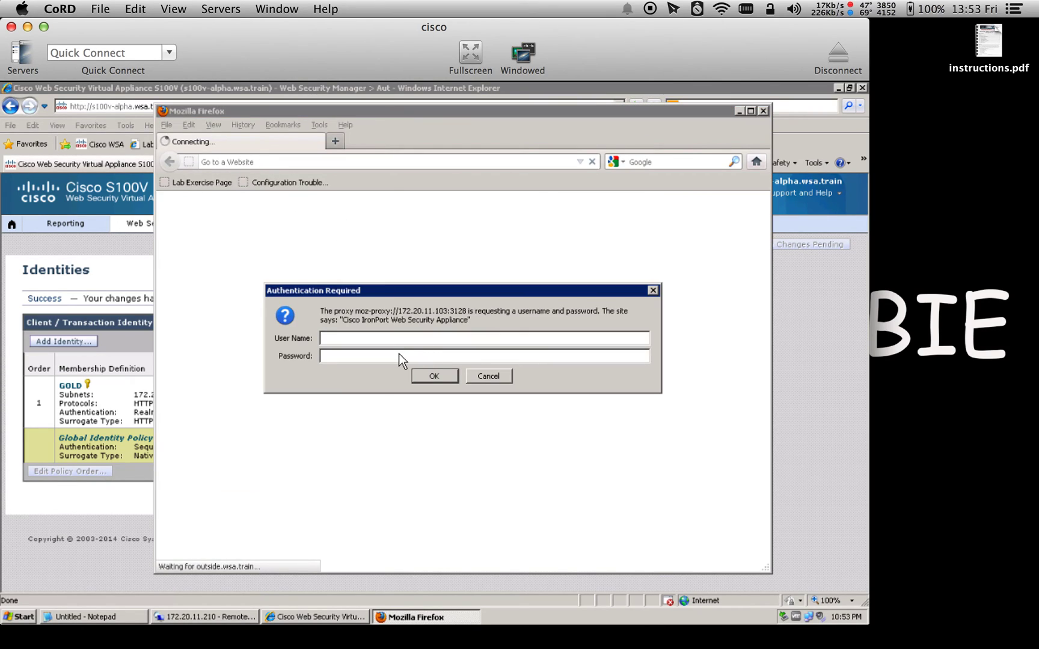
text(SA\nina)
key(Return)
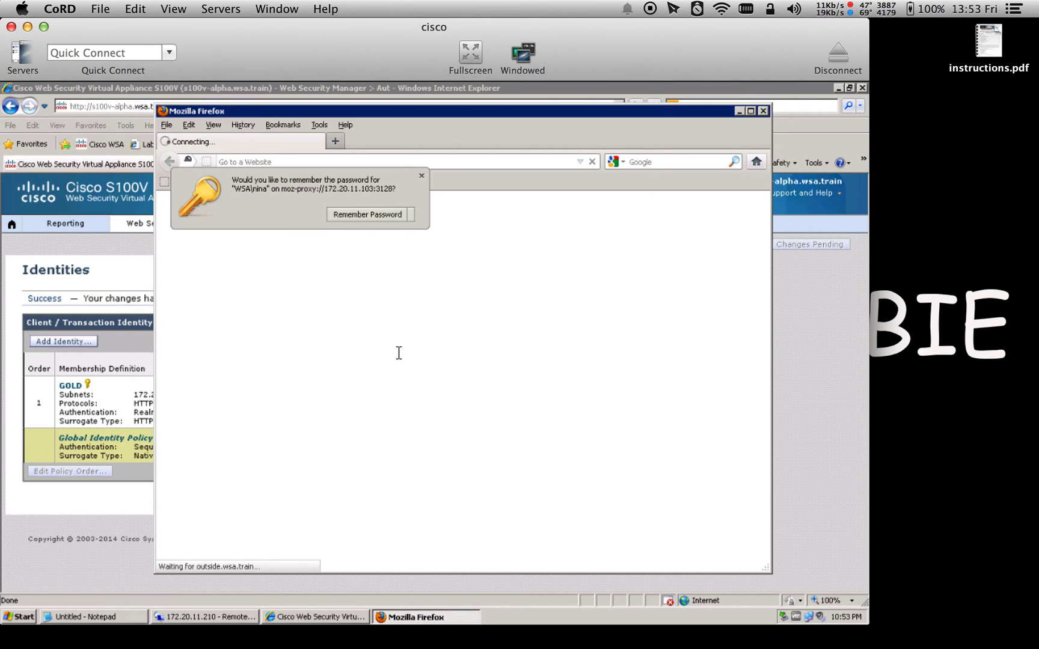
click(422, 187)
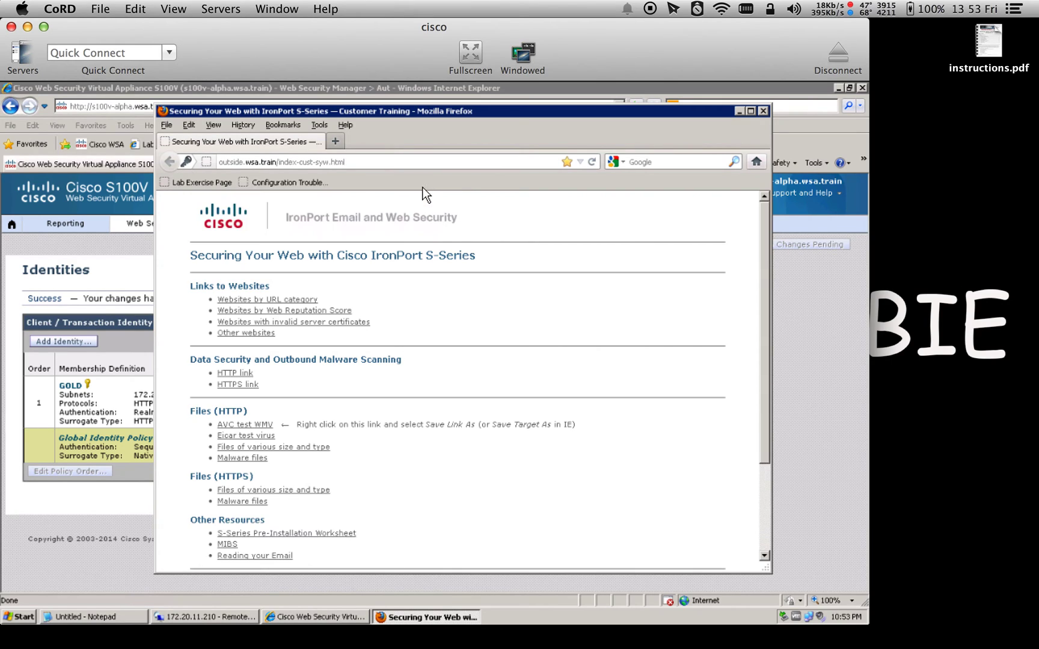
Load yahoo.com in a new tab, then return to the Cisco WSA window
click(337, 145)
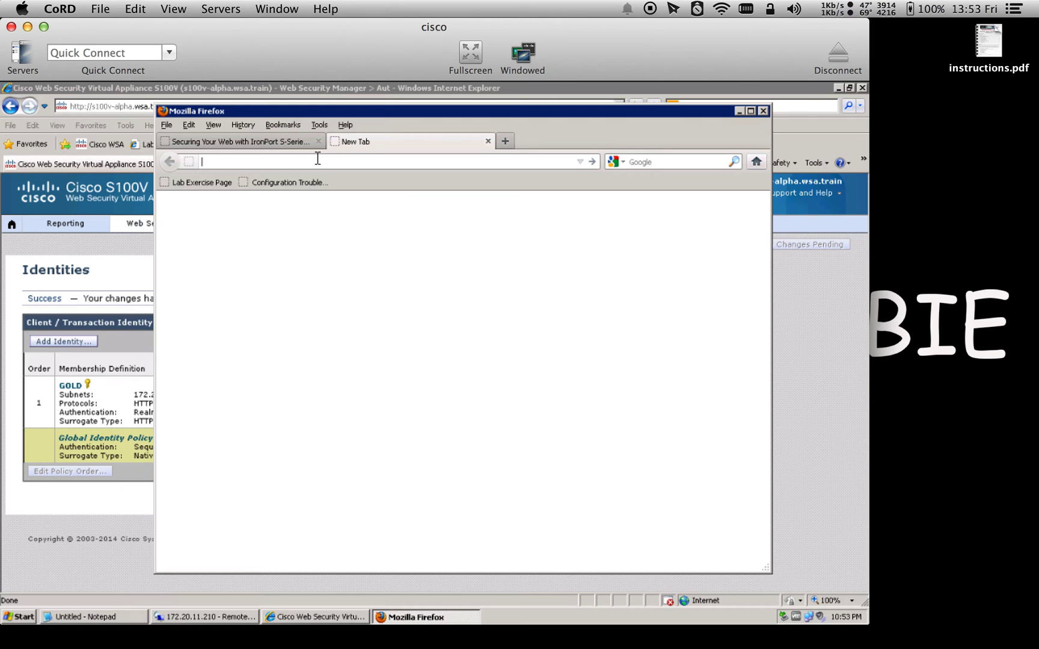
text(yahoo.com)
key(Return)
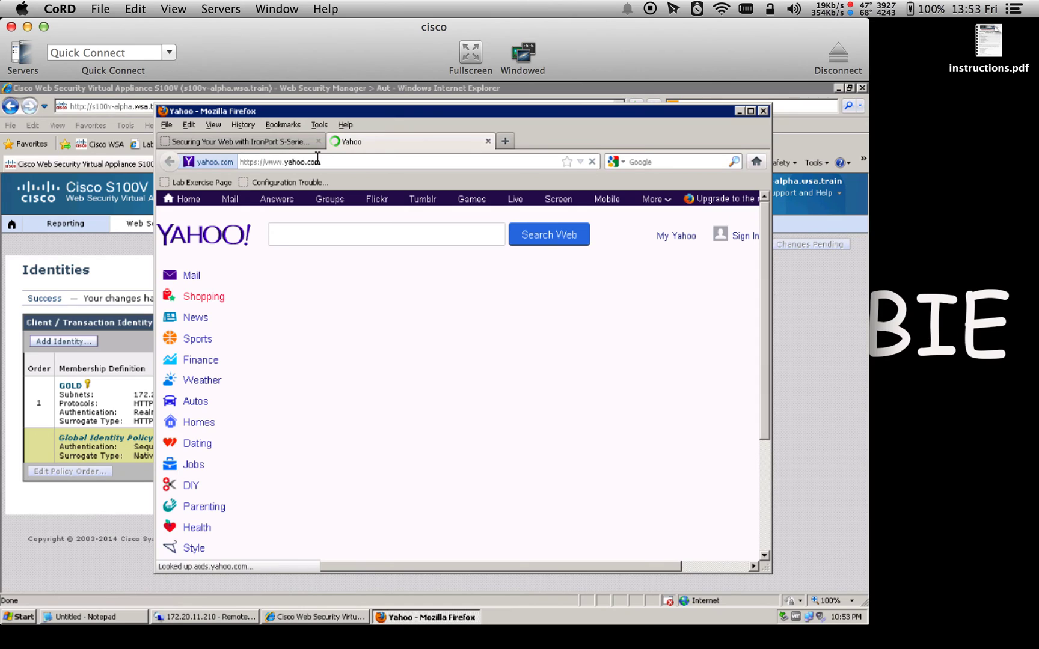
click(75, 505)
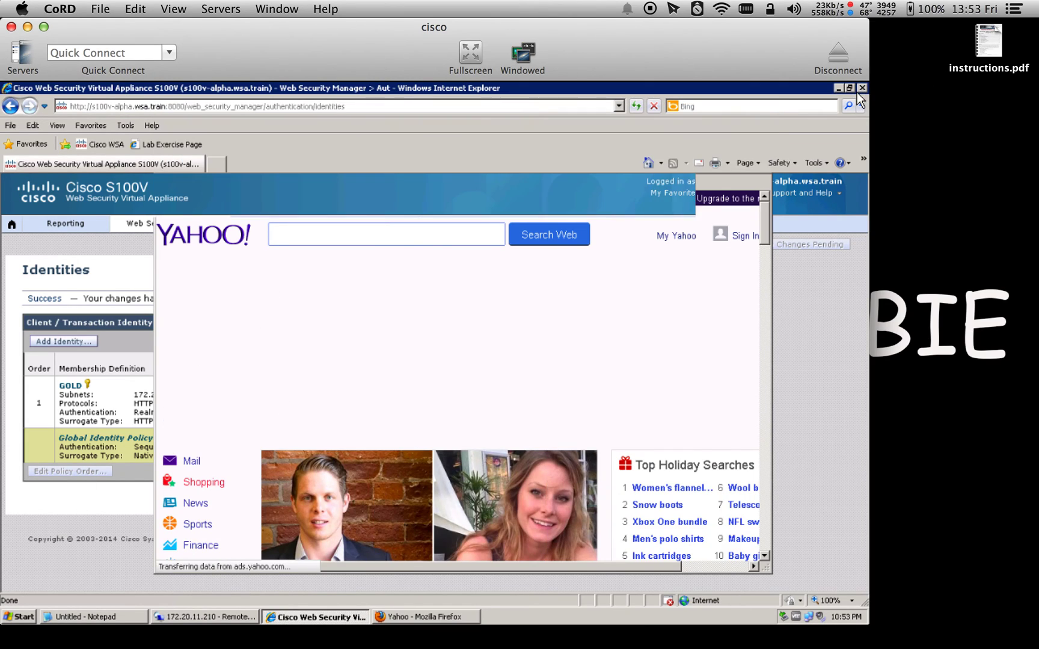
Minimize the WSA and remote desktop windows and open a PuTTY SSH session to s100v-alpha.wsa.train
click(838, 88)
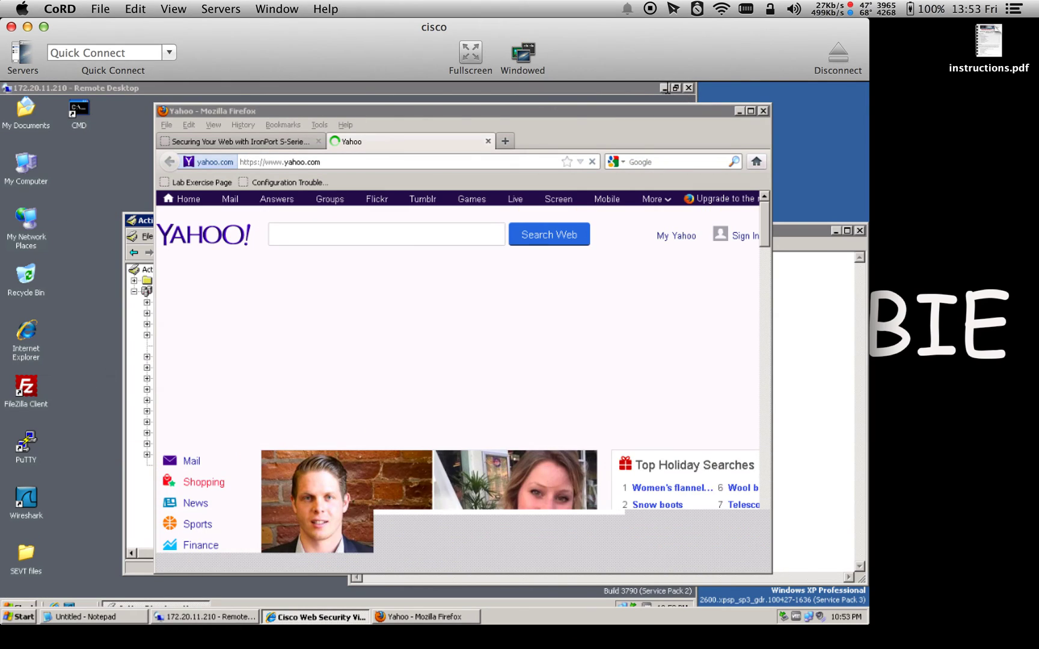
click(665, 89)
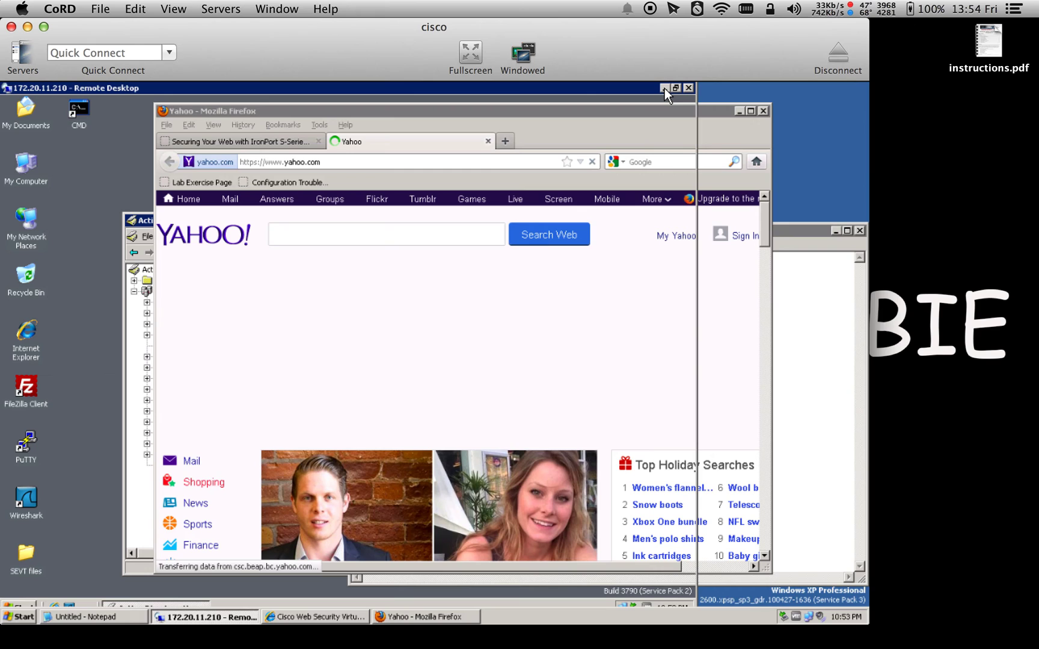
click(665, 89)
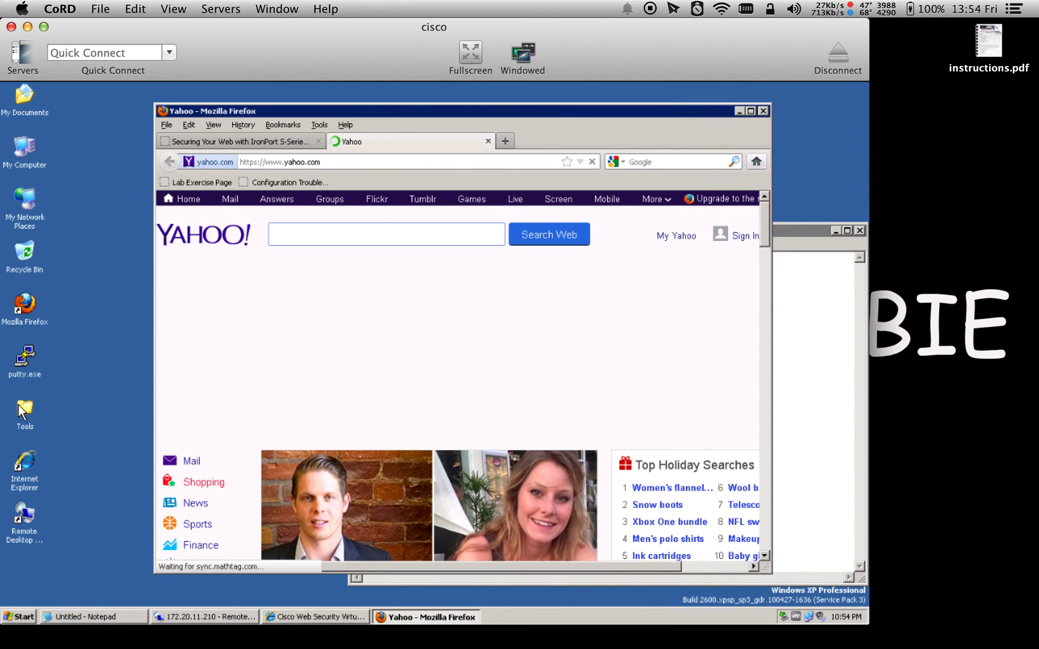
double_click(27, 362)
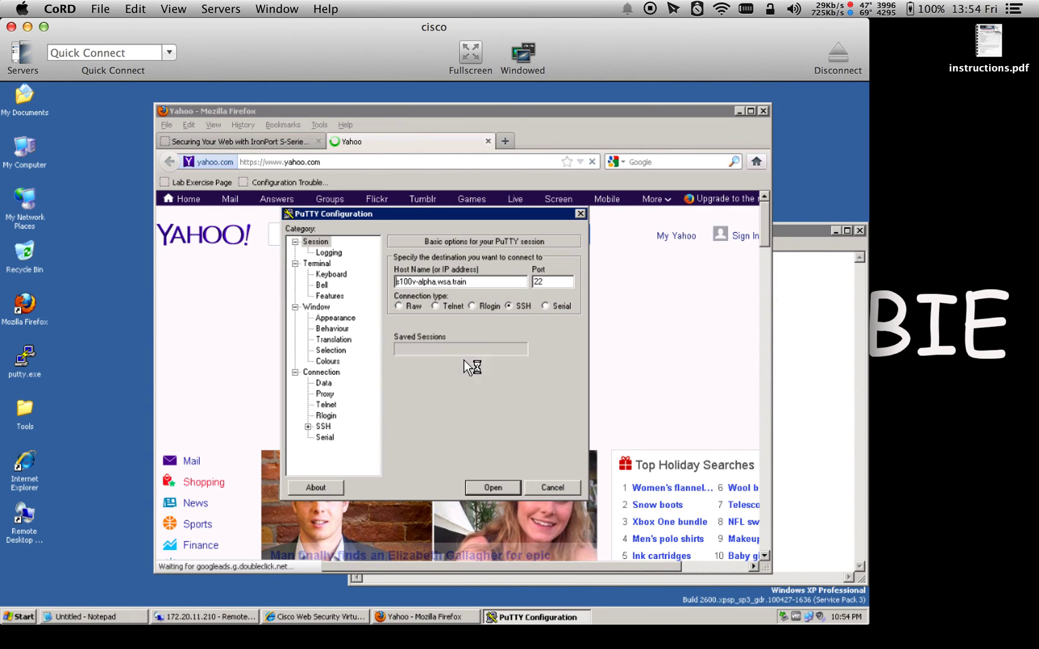
click(493, 488)
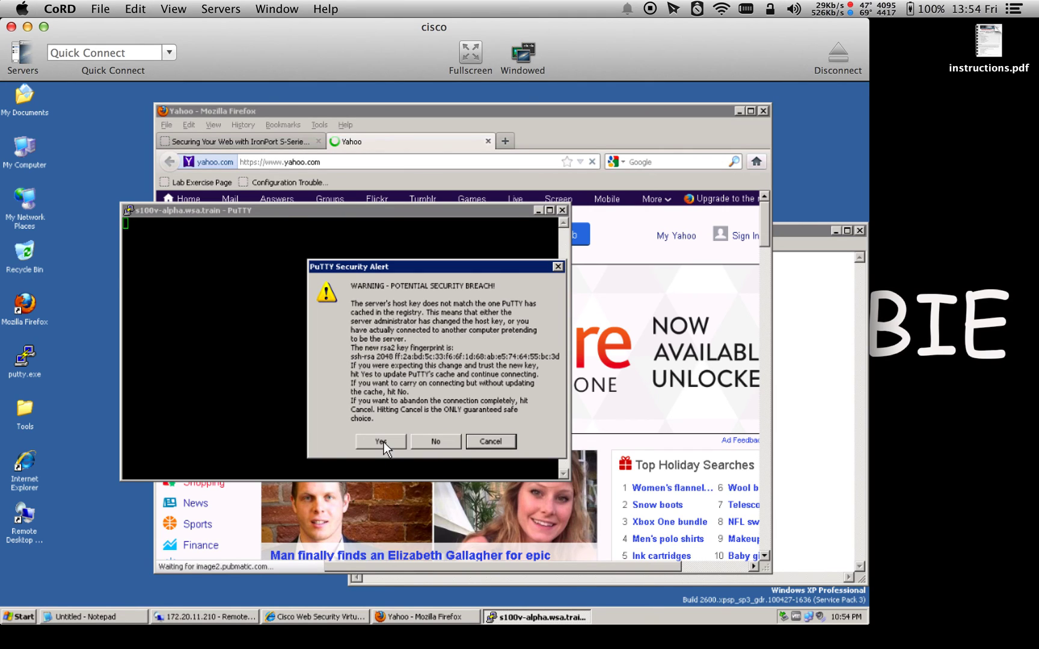
Accept the changed host key and log in to the appliance CLI as admin
click(381, 441)
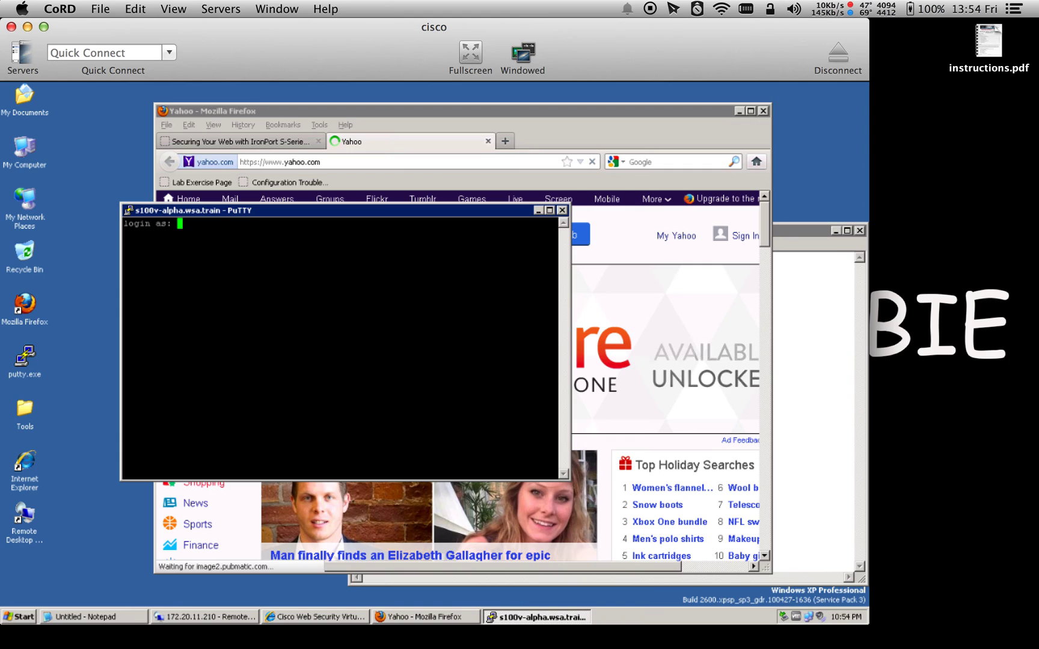
text(admin)
key(Return)
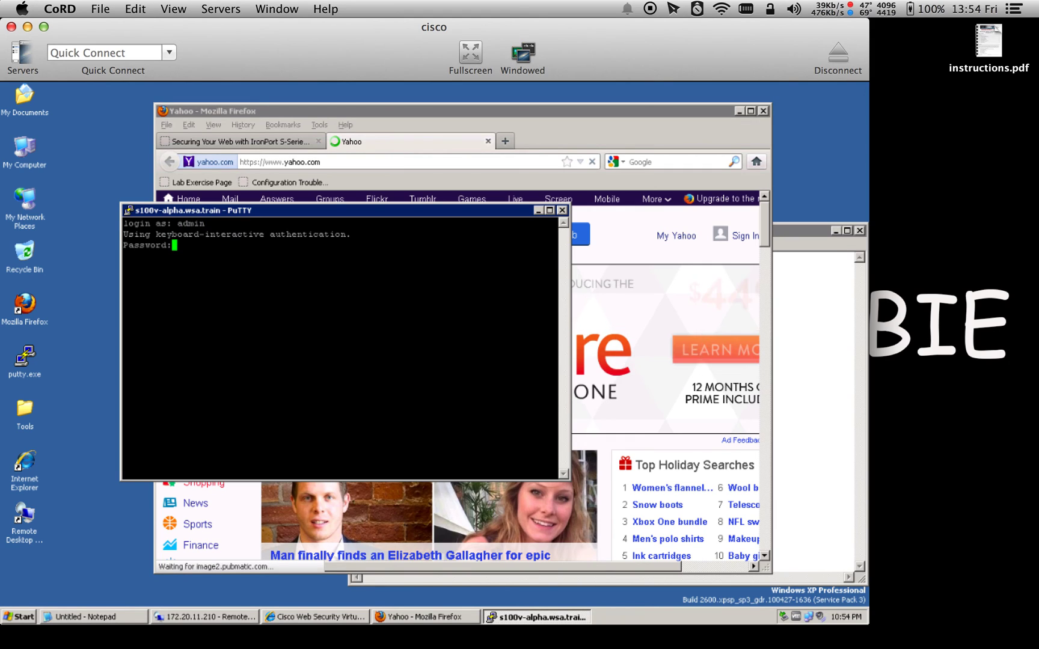
key(Return)
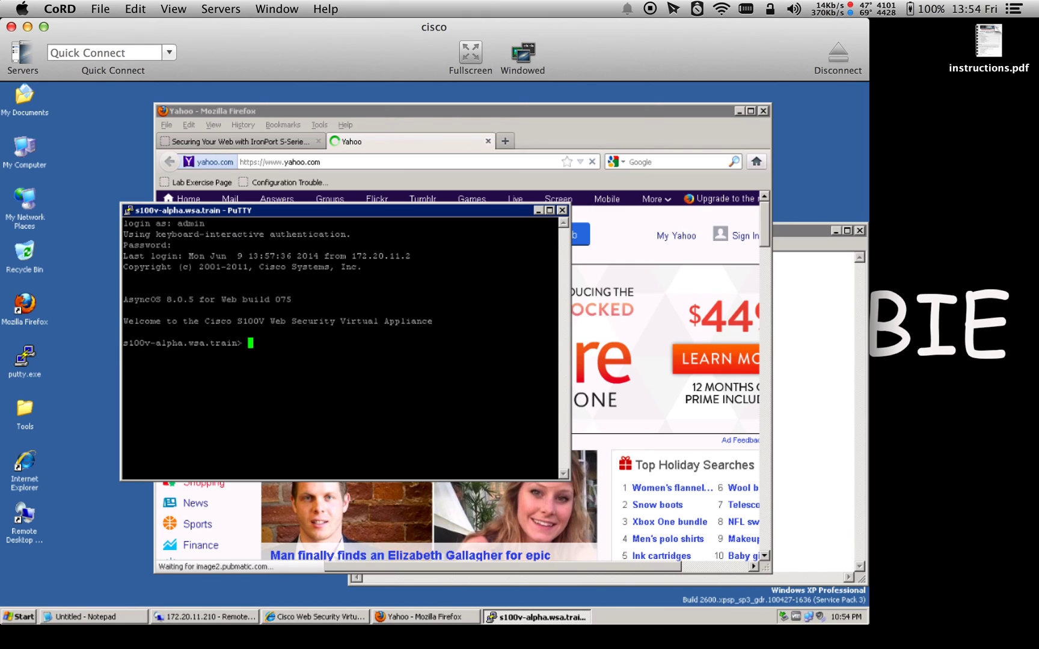
key(Return)
key(Return)
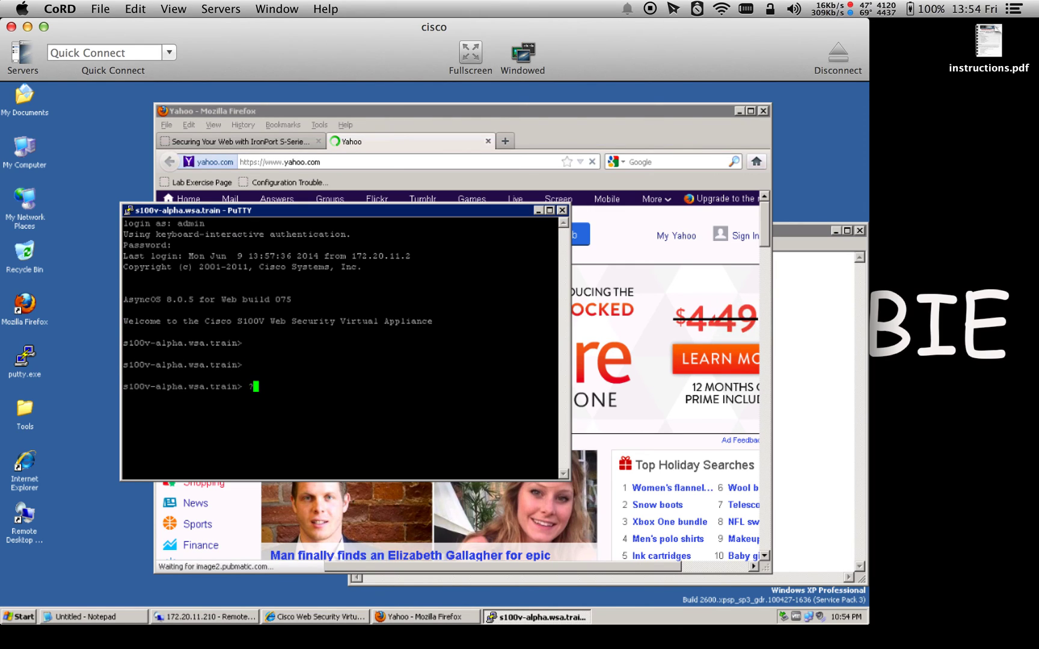
List all CLI commands with ?, page through the help, and maximize the terminal
text(?)
key(Return)
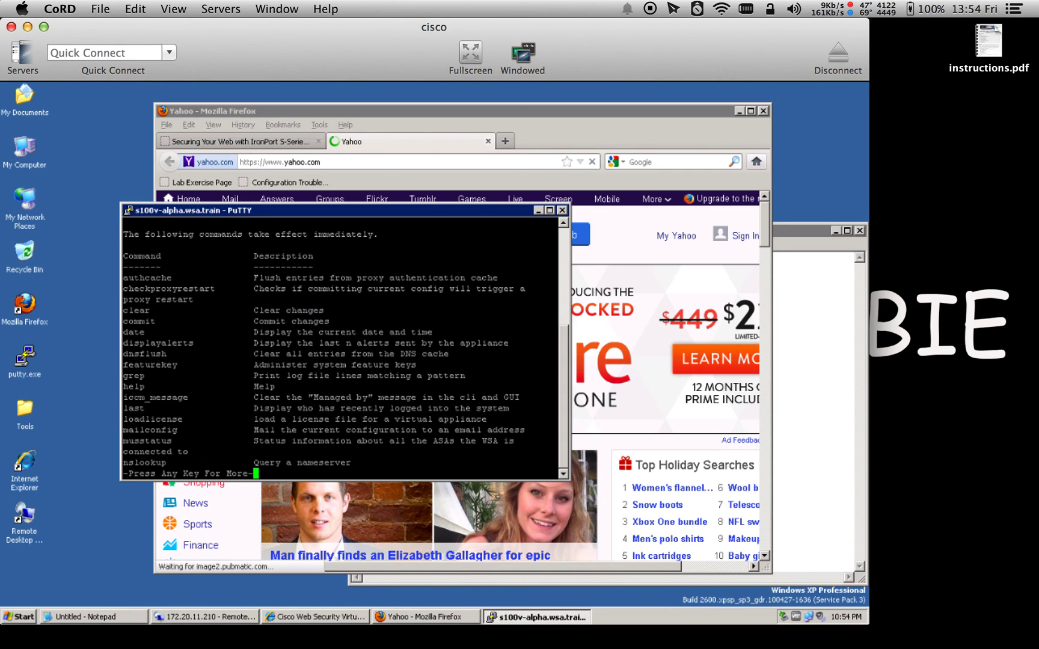
key(space)
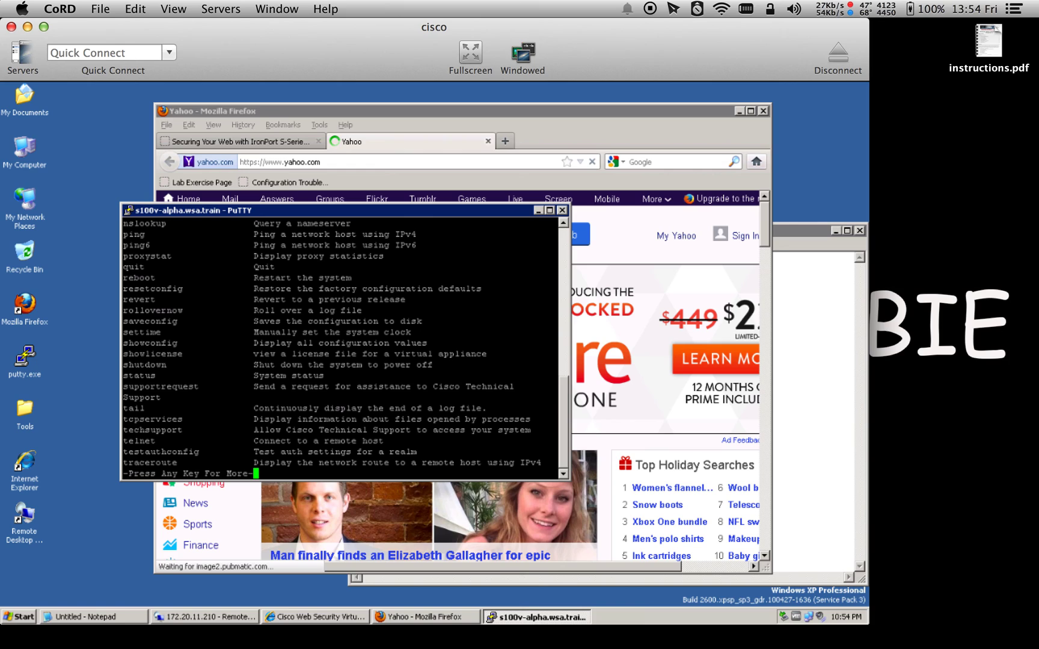
key(space)
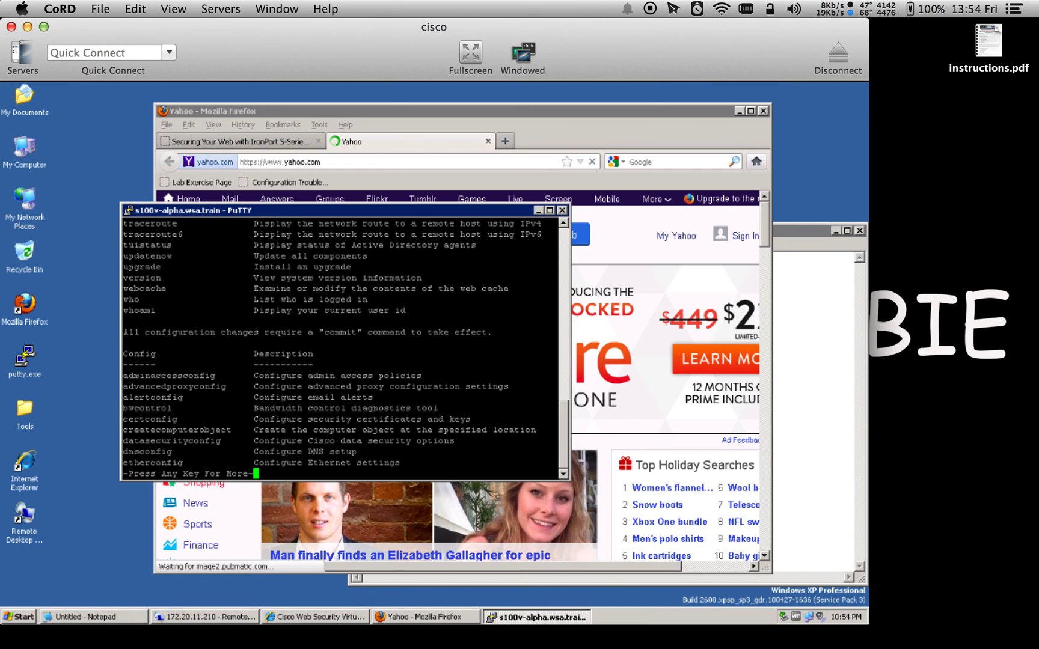
key(space)
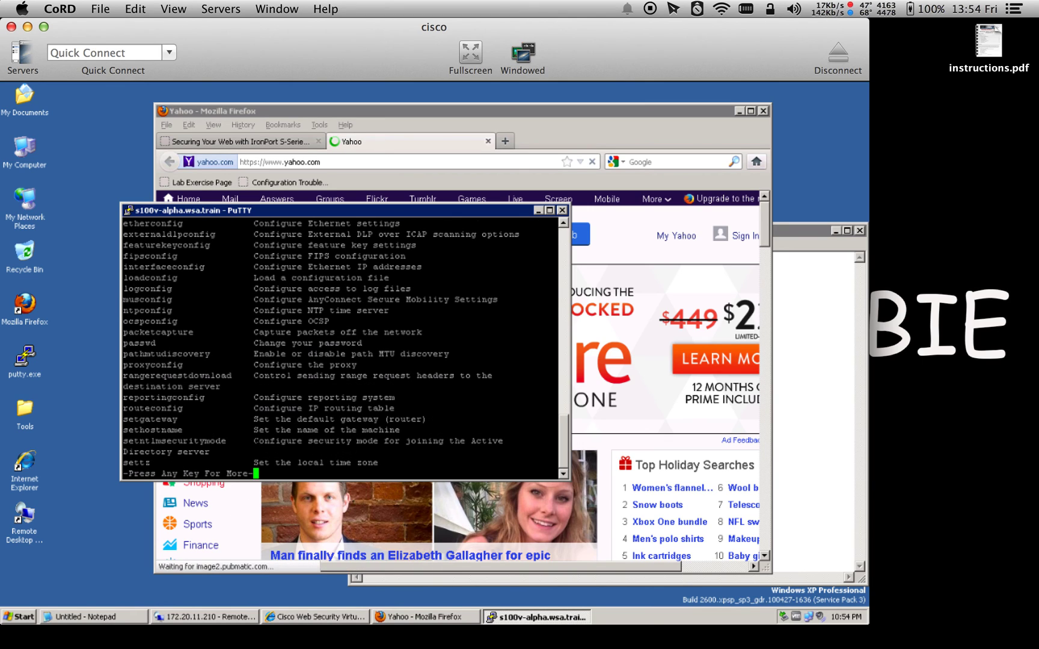
key(space)
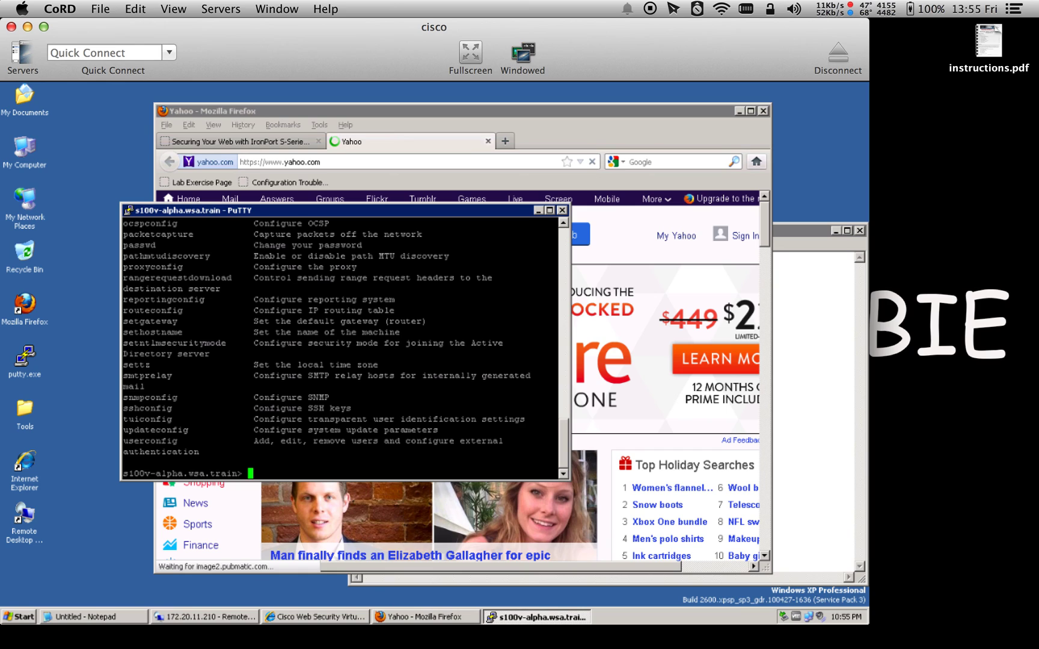
click(551, 210)
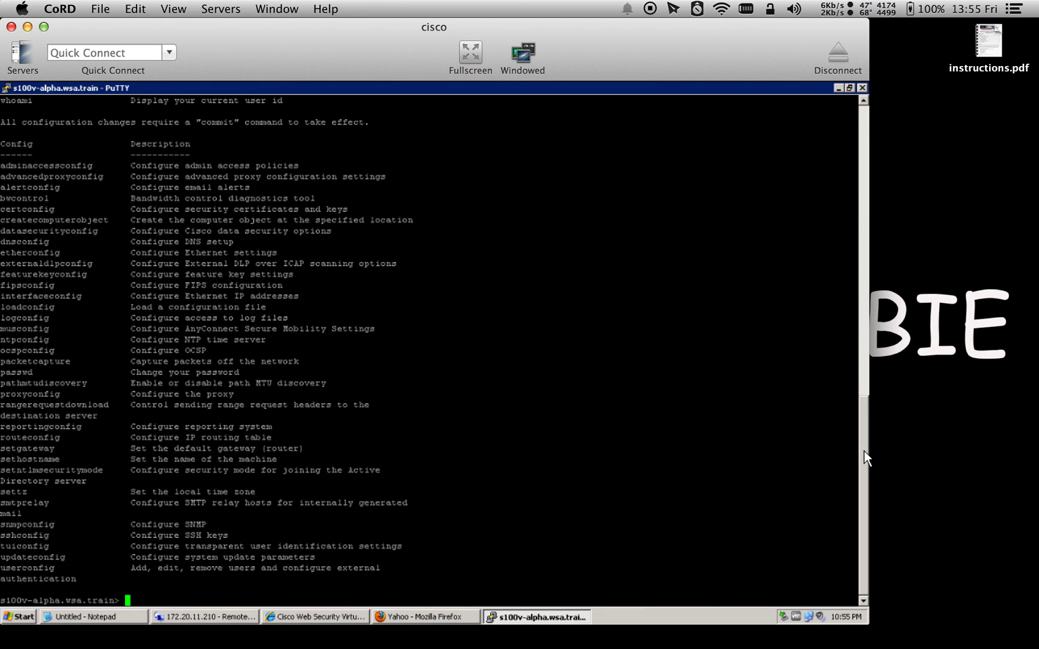
Run authcache with the list option, confirm with y, and highlight the single ADrealm1 cached entry
drag(865, 413, 854, 229)
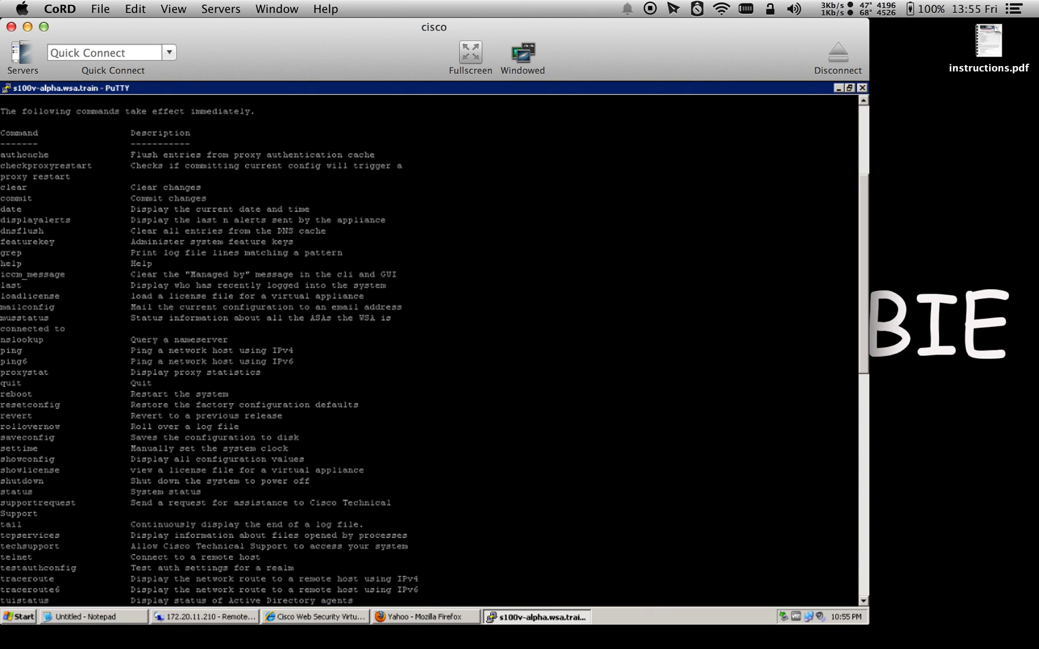
double_click(27, 155)
right_click(27, 154)
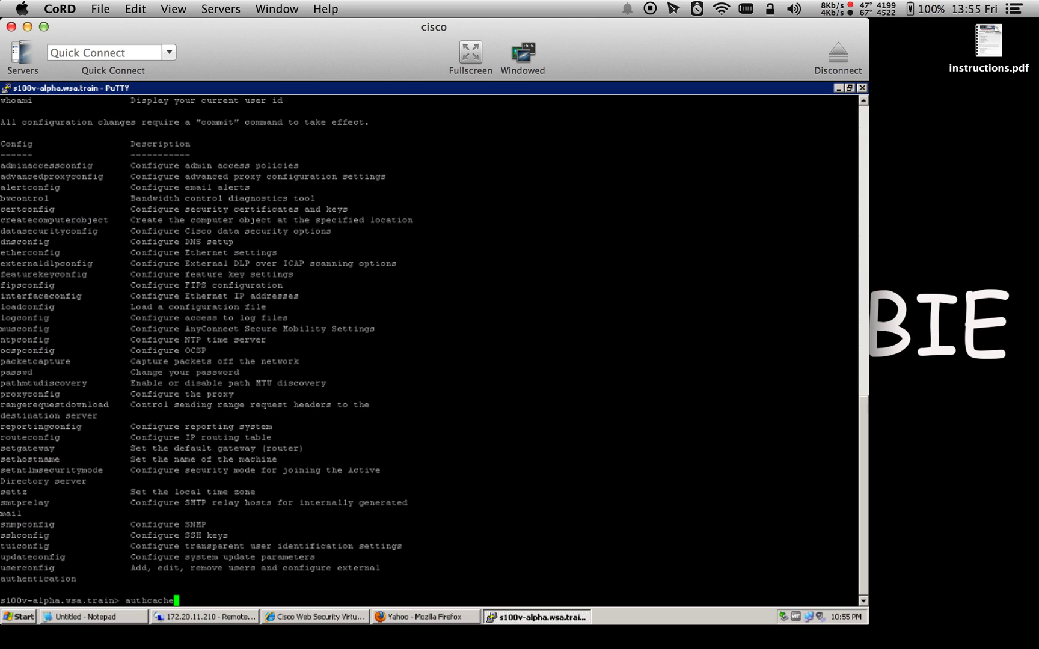
key(Return)
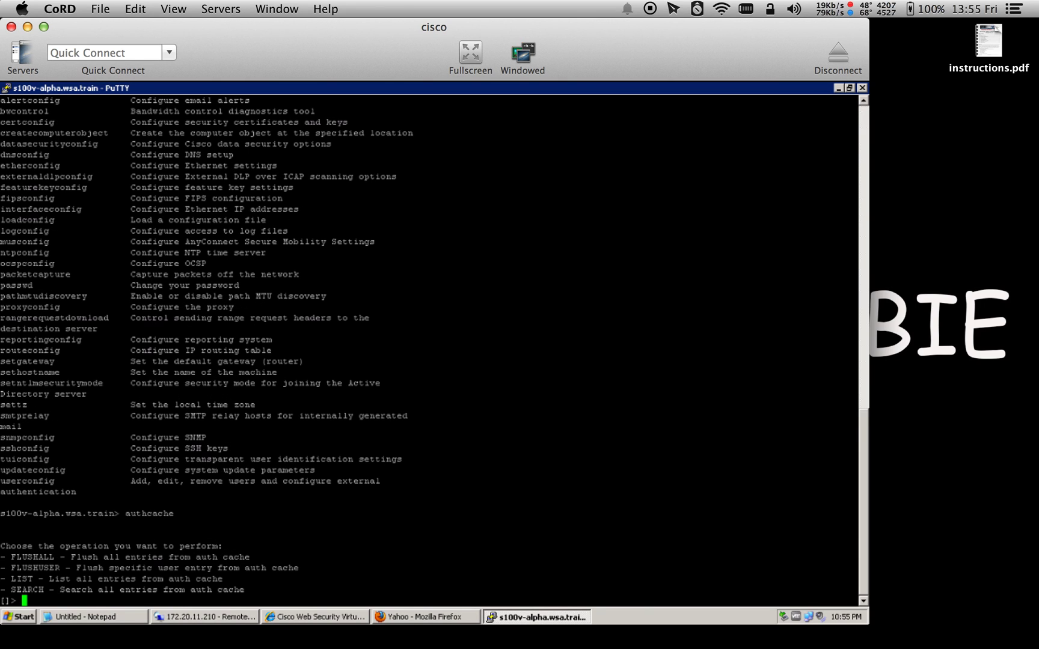
text(list)
key(Return)
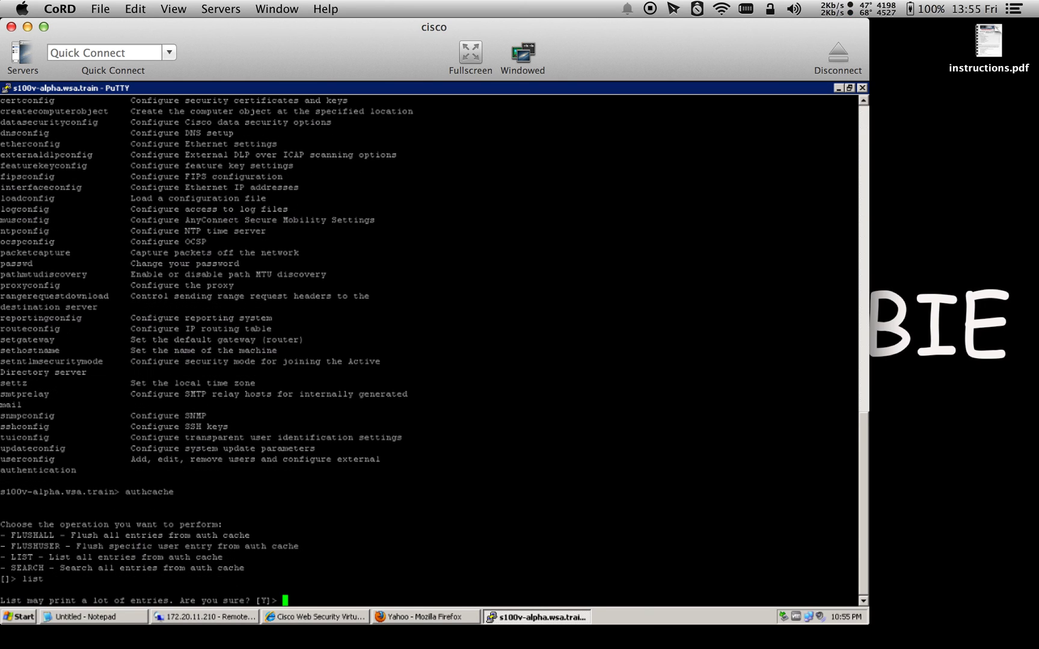
text(y)
key(Return)
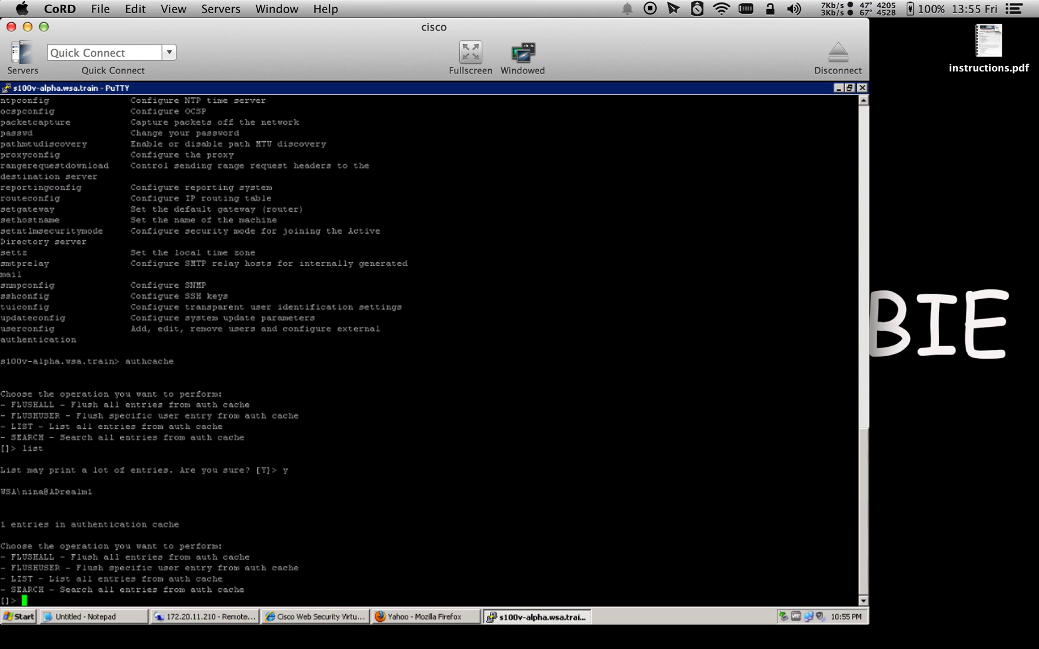
drag(178, 524, 1, 491)
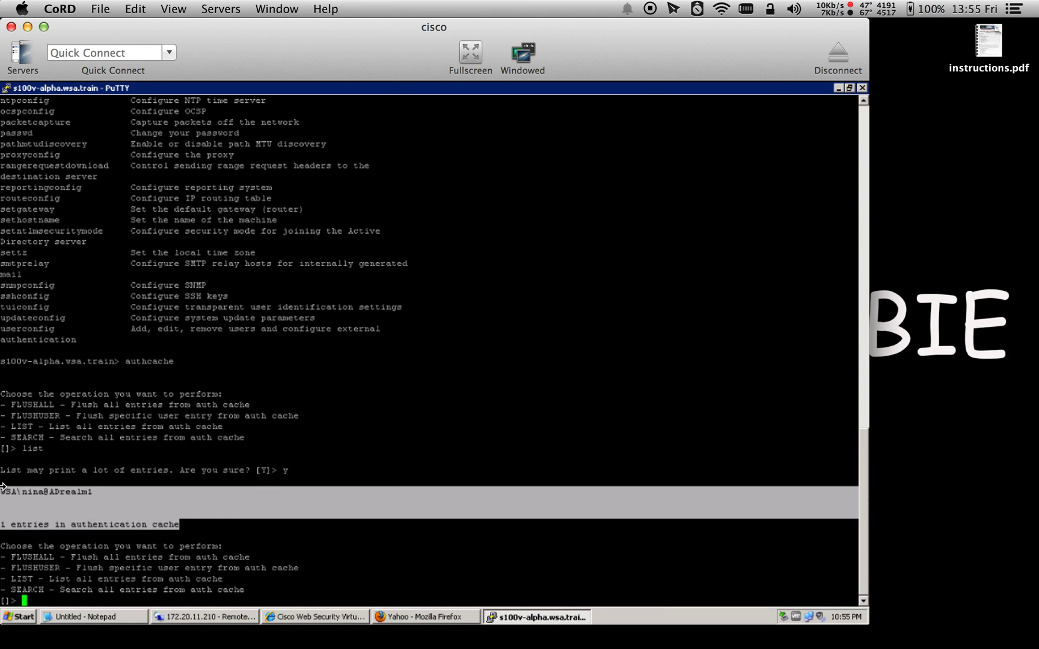